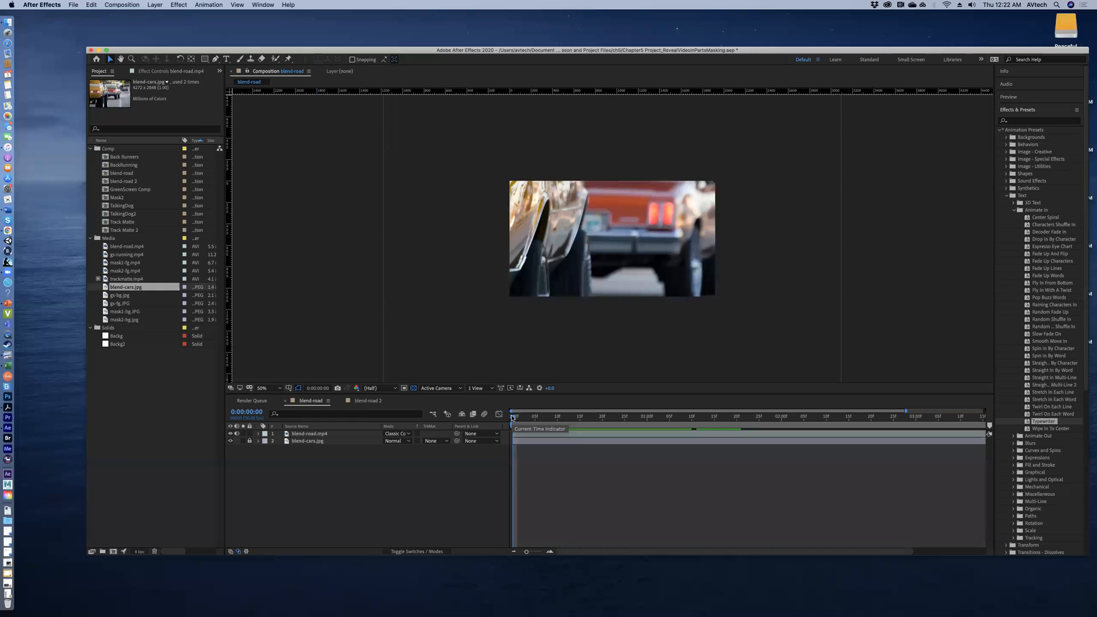
Fit the blend-road composition in the viewer and examine its playback and the masks with their opacity keyframes on blend-road.mp4.
click(278, 388)
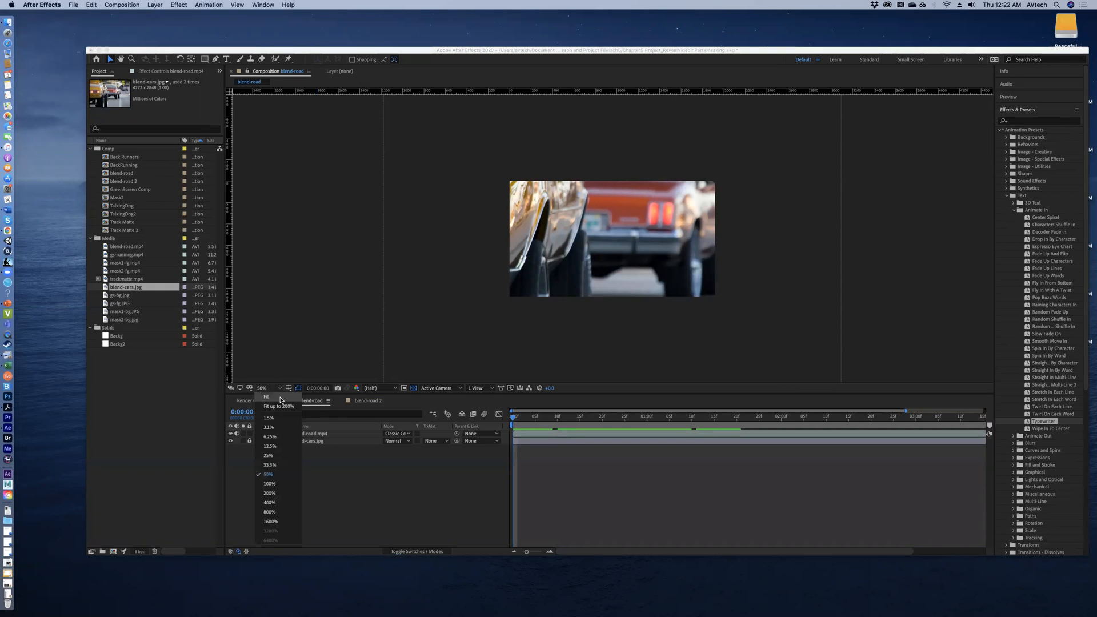
click(280, 398)
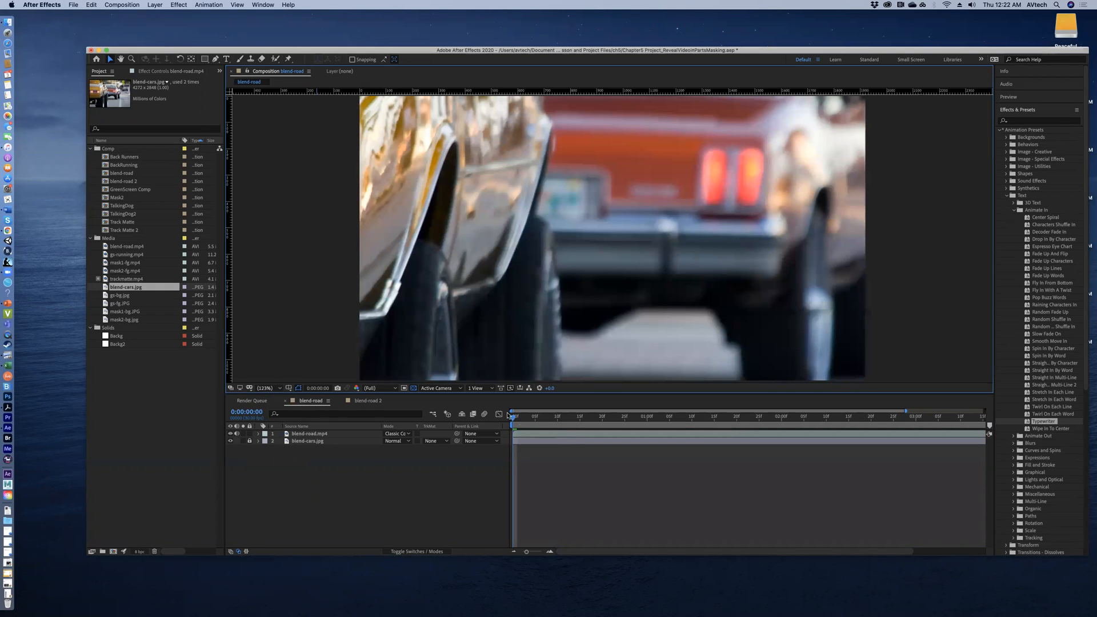
mouse_move(514, 419)
mouse_down()
mouse_move(641, 437)
mouse_move(783, 431)
mouse_move(502, 423)
mouse_up()
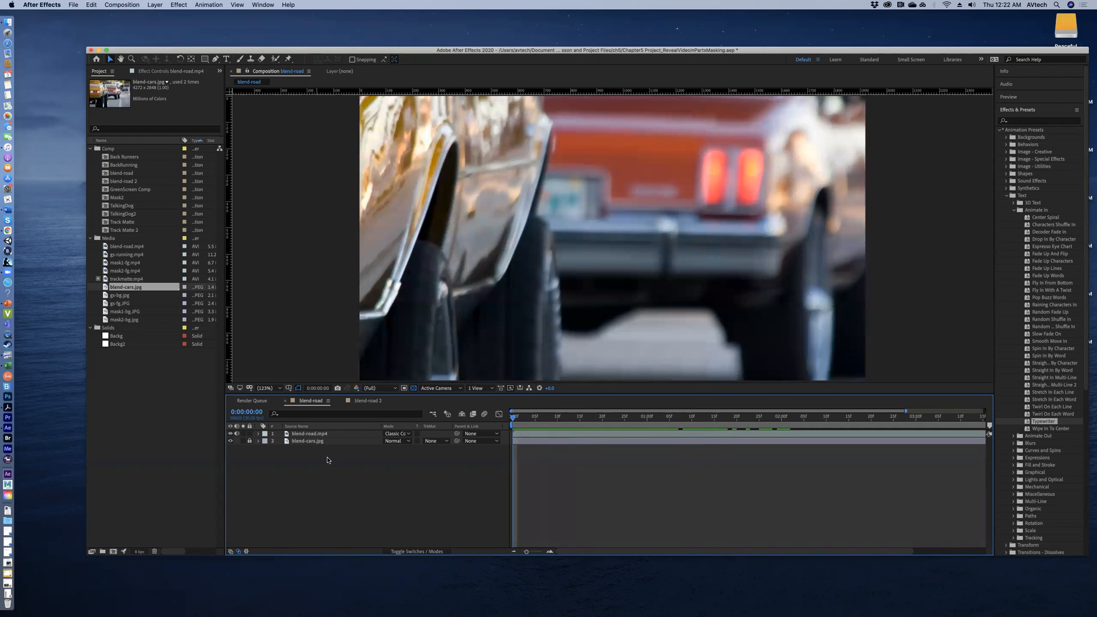
click(258, 434)
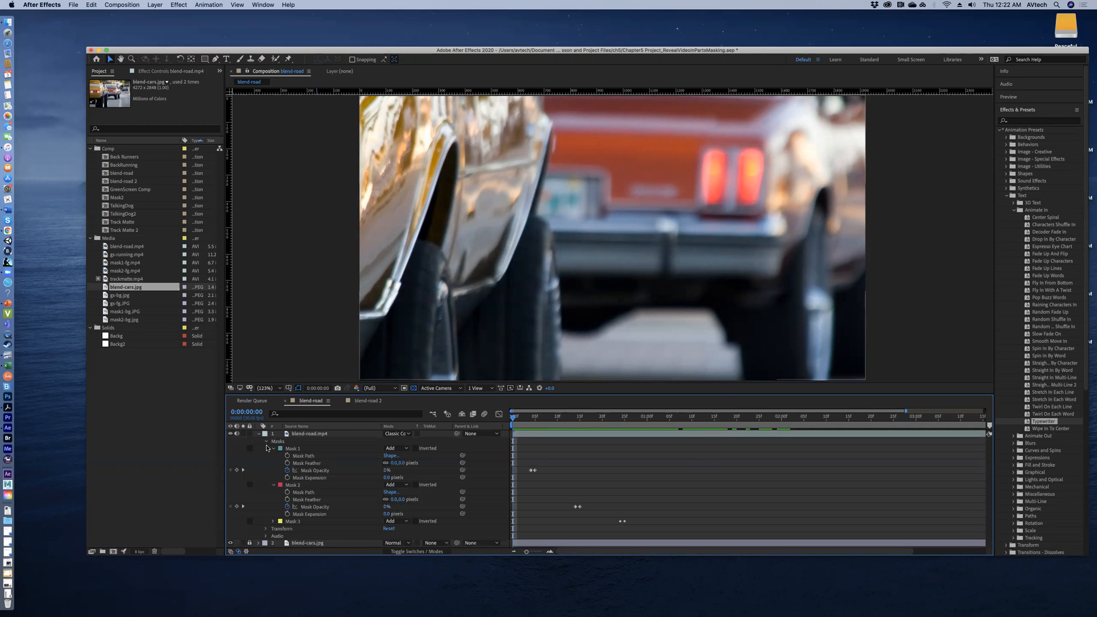
click(267, 443)
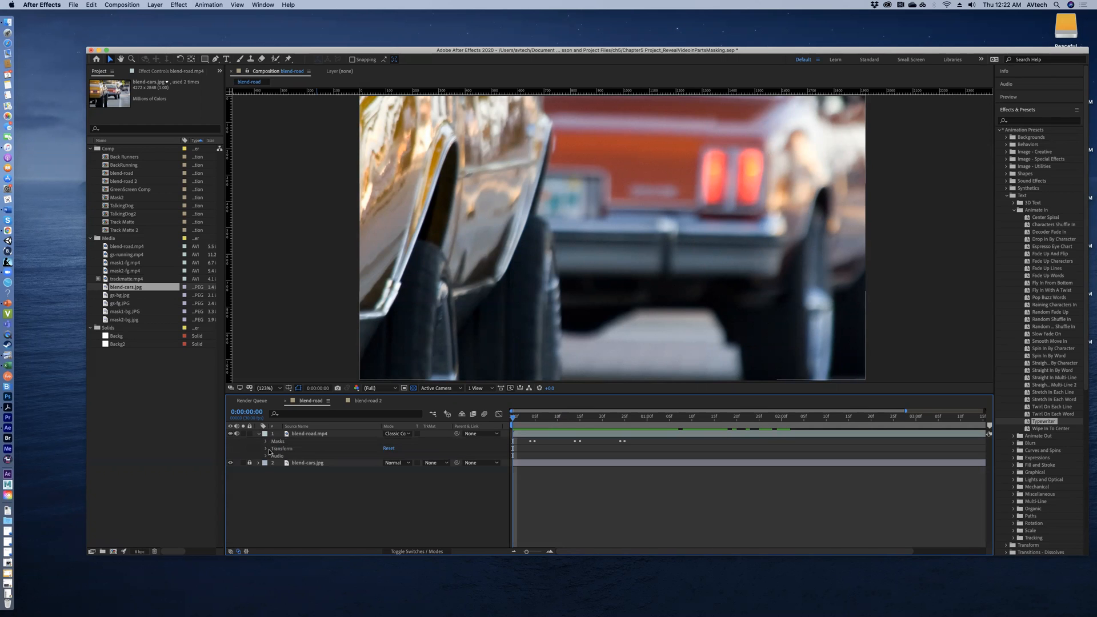
click(266, 442)
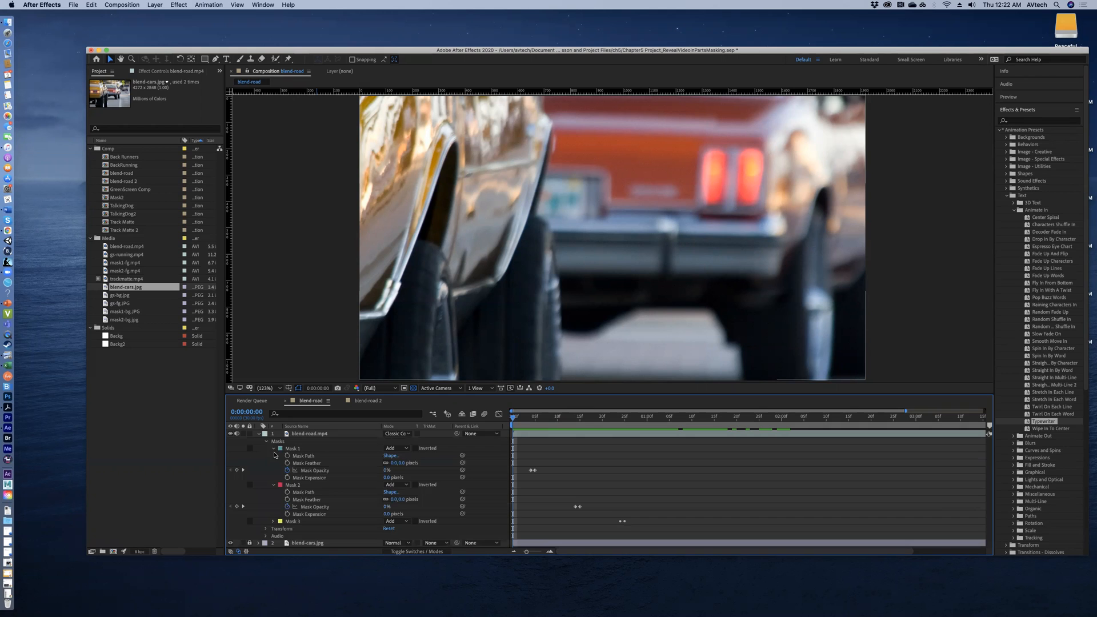
click(274, 449)
click(274, 456)
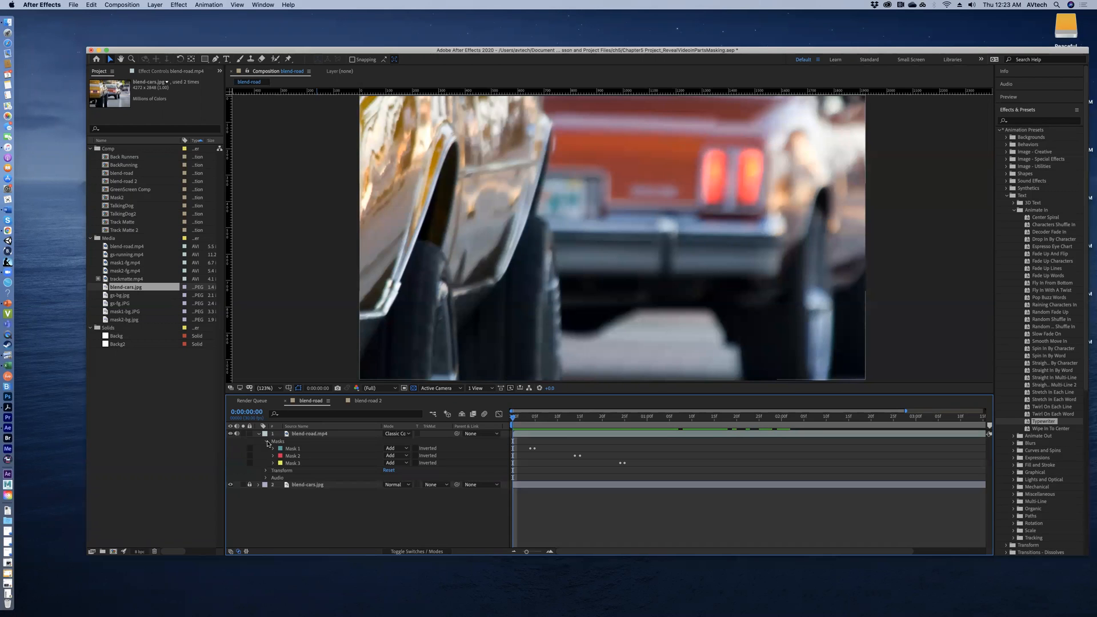
click(267, 442)
click(259, 434)
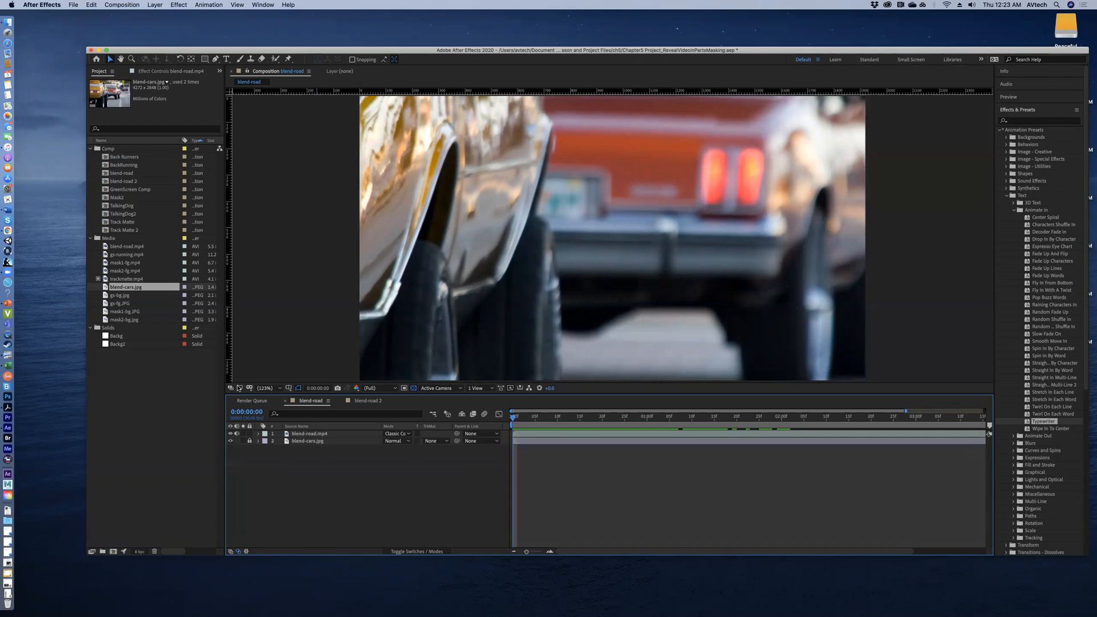
Lock the blend-road.mp4 layer in the blend-road composition and switch to the blend-road 2 composition.
click(249, 434)
click(365, 402)
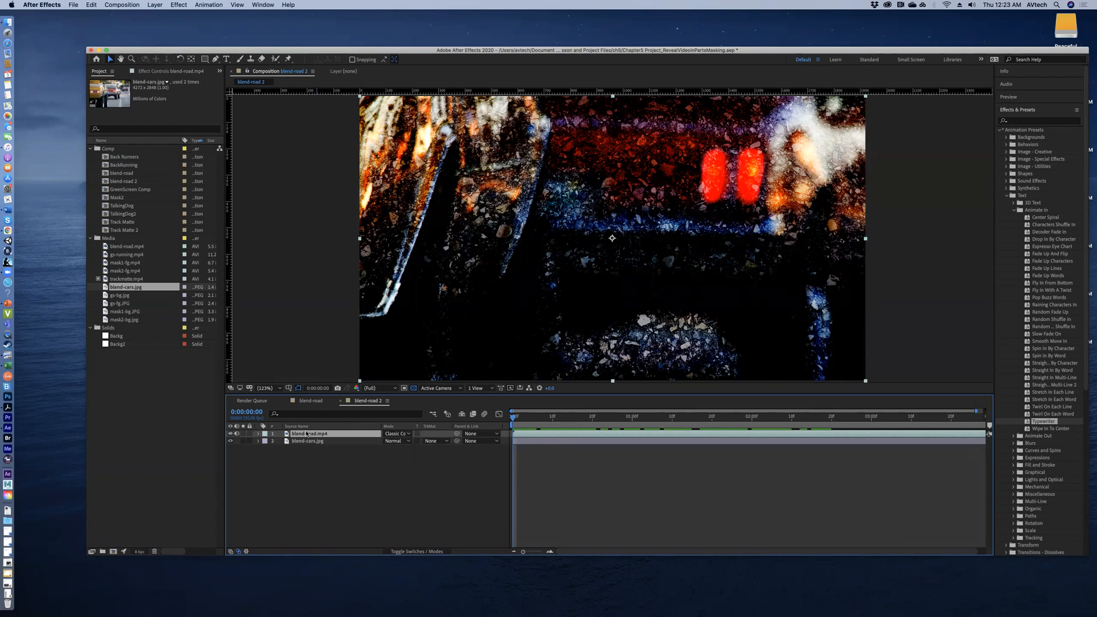
Set the viewer magnification to 50% and draw a rectangular mask on blend-road.mp4 over the left third of the frame.
click(205, 59)
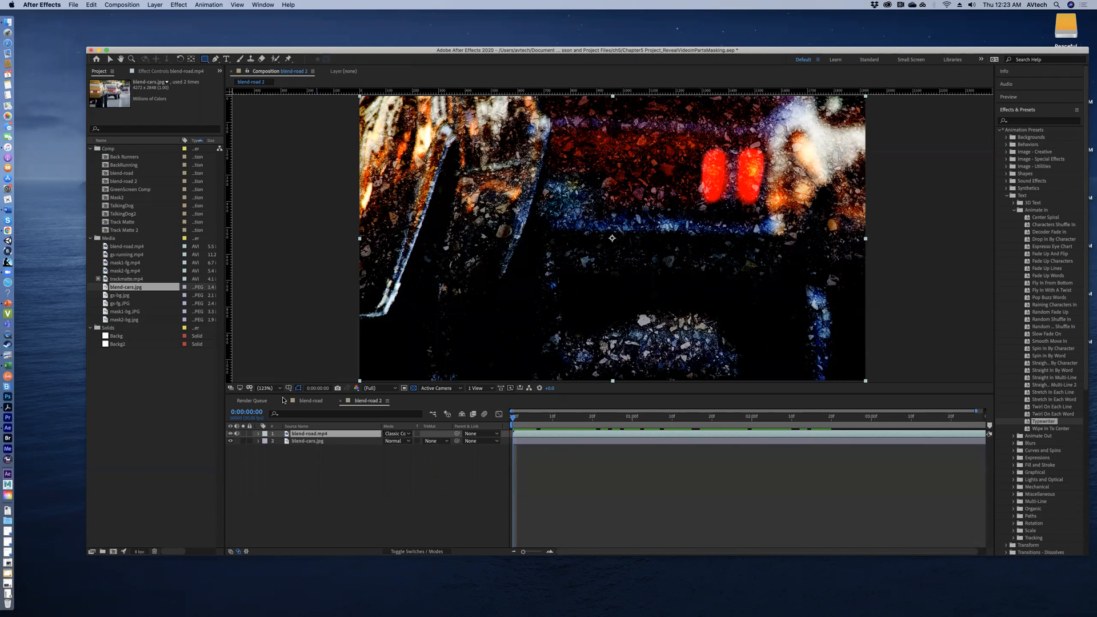
click(266, 388)
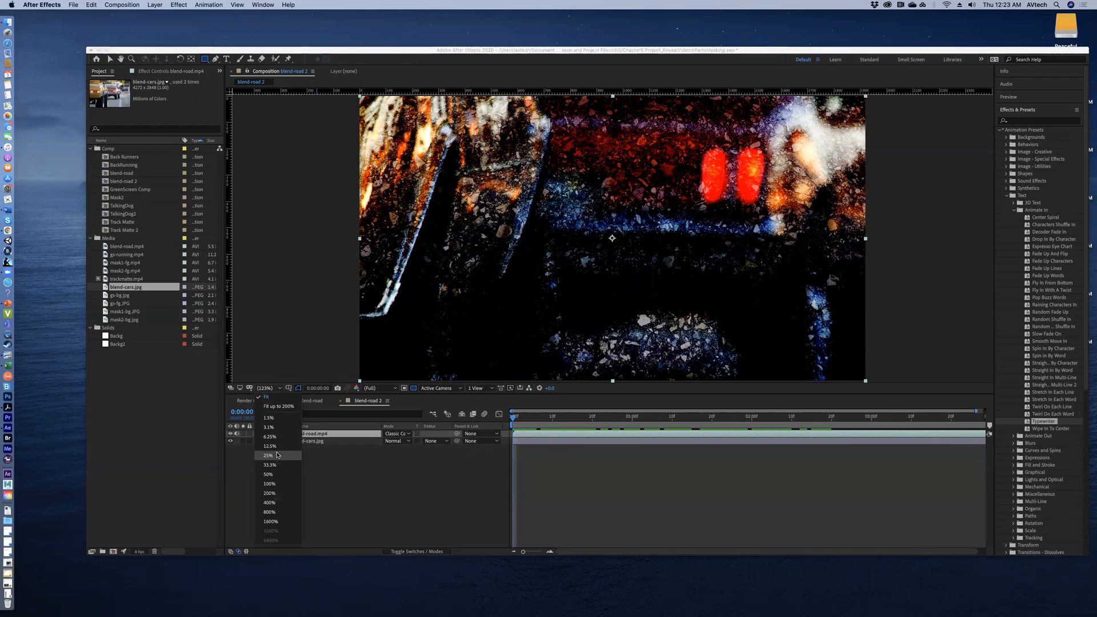
click(279, 473)
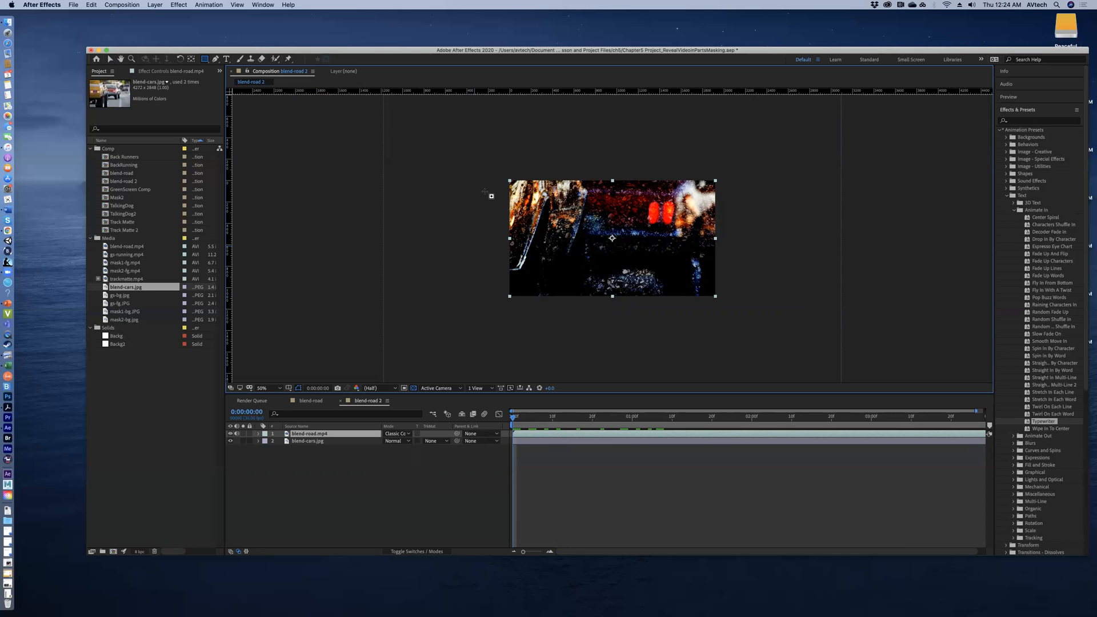
drag(499, 176, 567, 305)
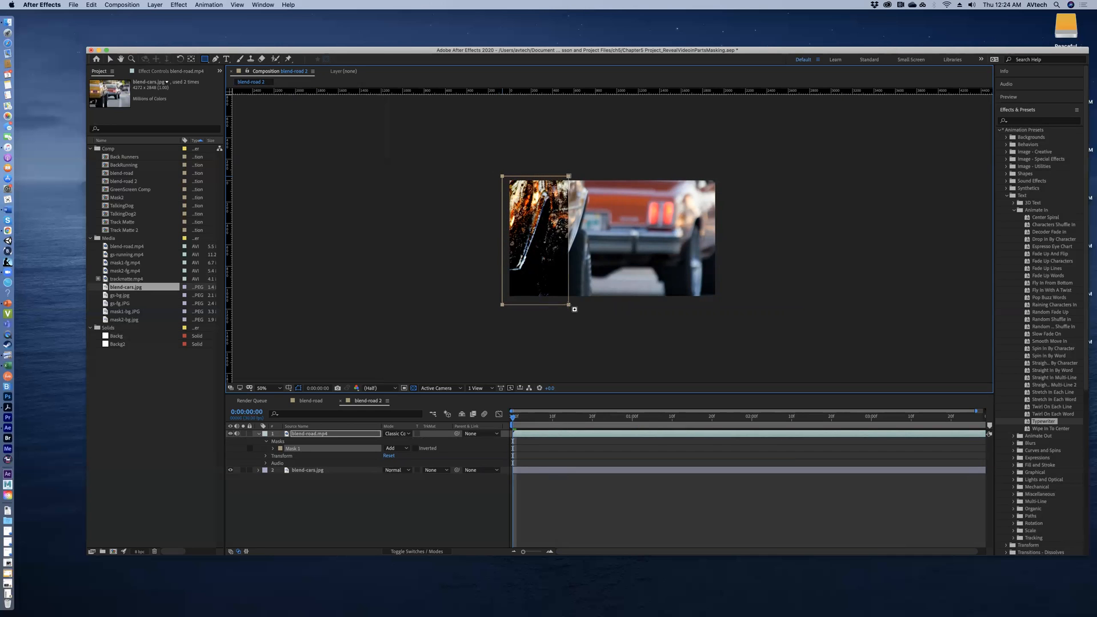
Duplicate Mask 1 on the blend-road.mp4 layer.
click(294, 451)
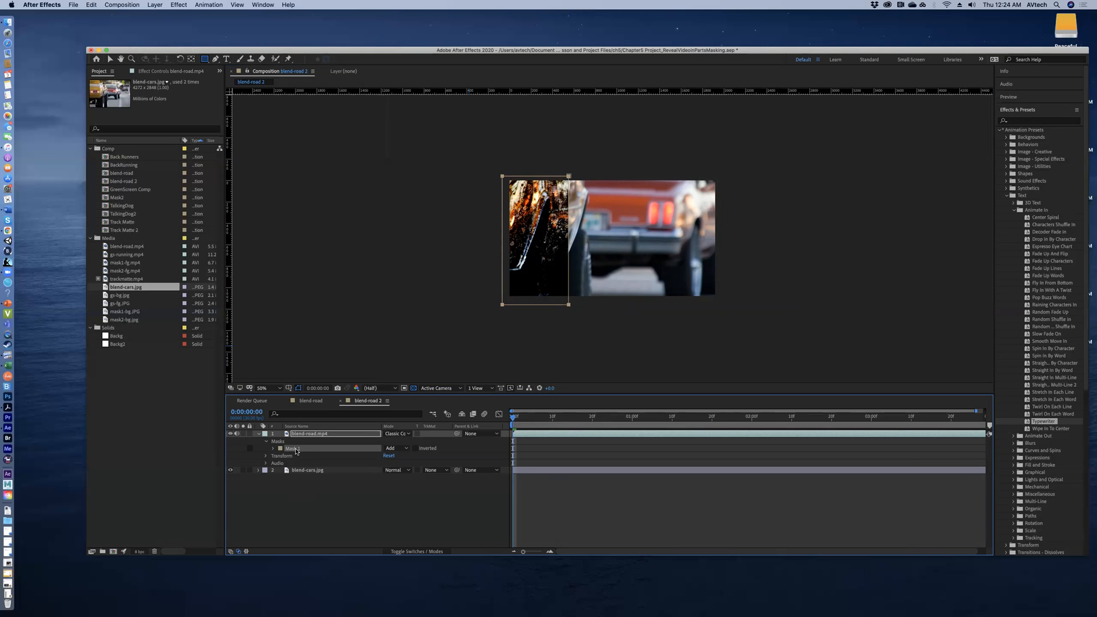
click(92, 5)
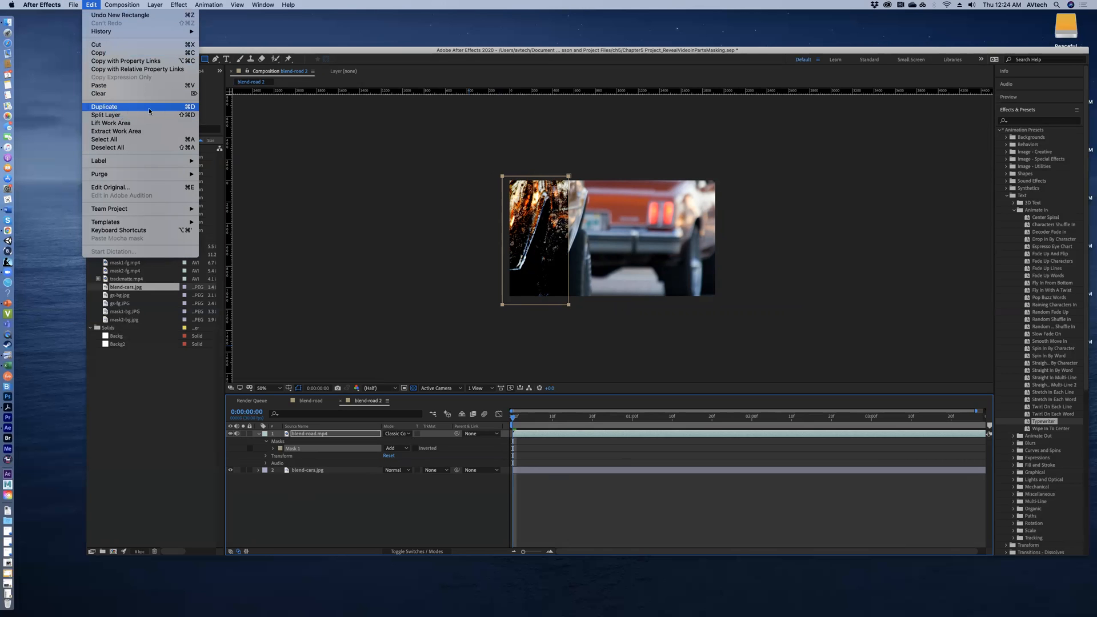
click(191, 109)
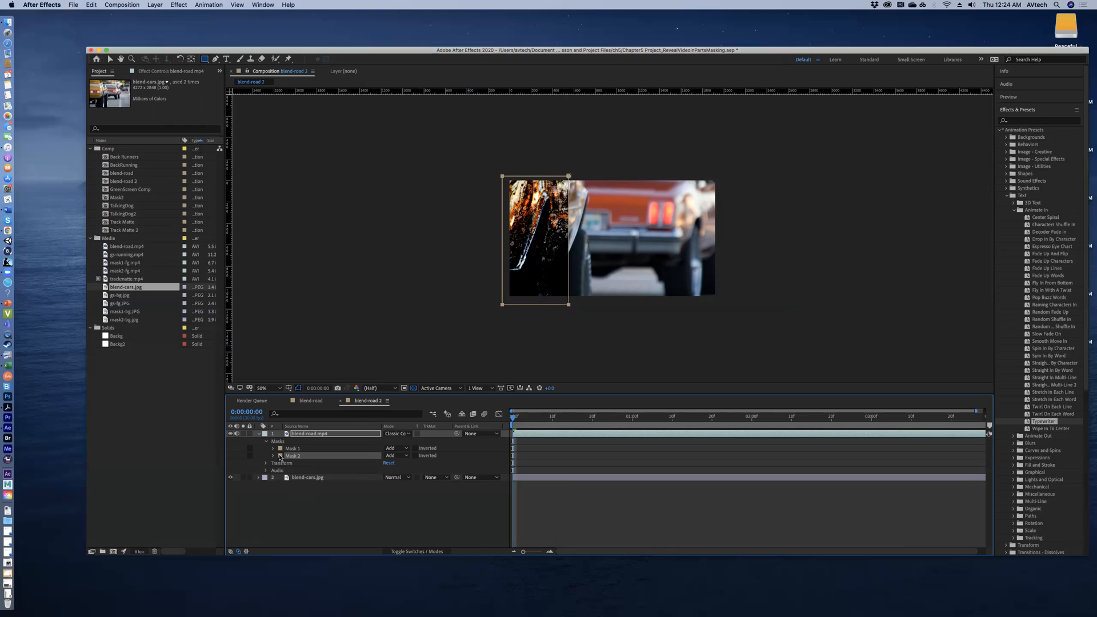
Set Mask 2's outline color to blue and move the mask over the middle third of the frame.
click(280, 456)
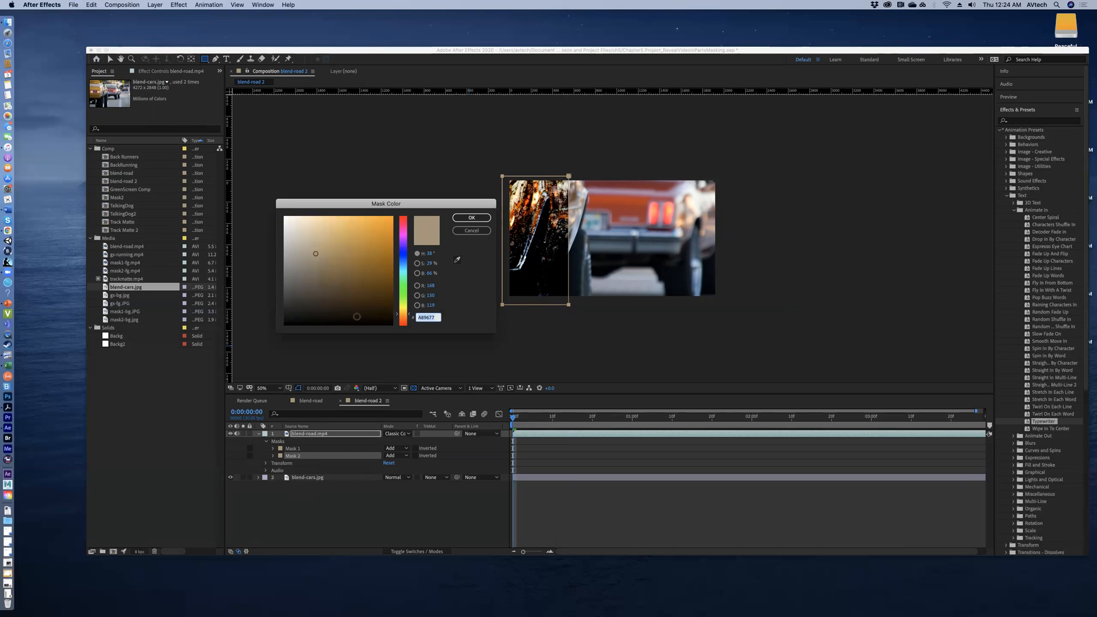
click(403, 254)
click(379, 243)
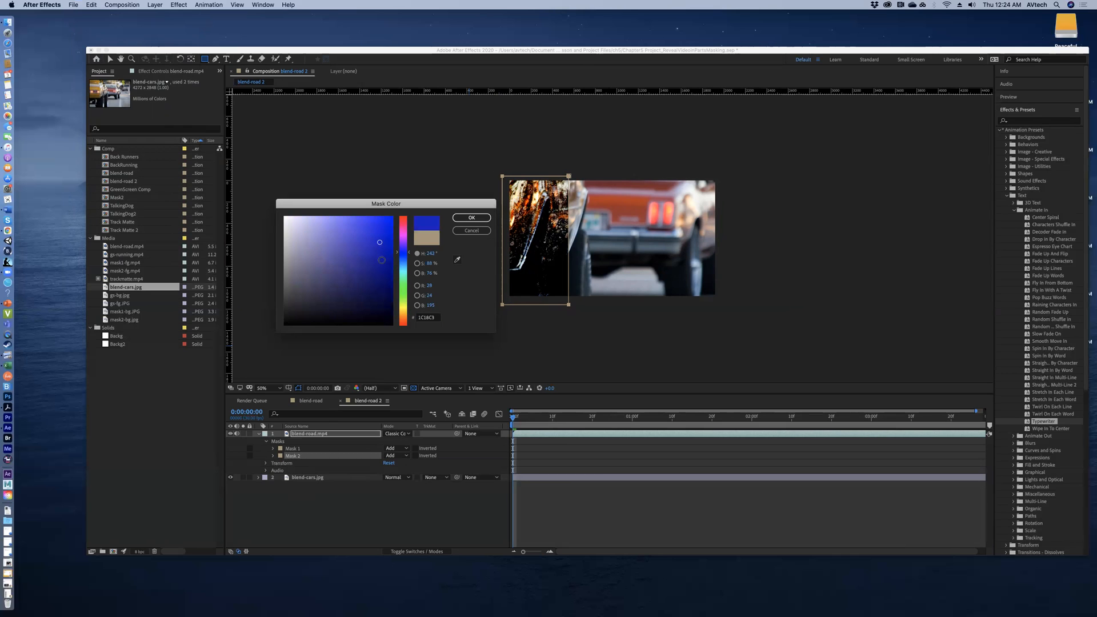
click(475, 221)
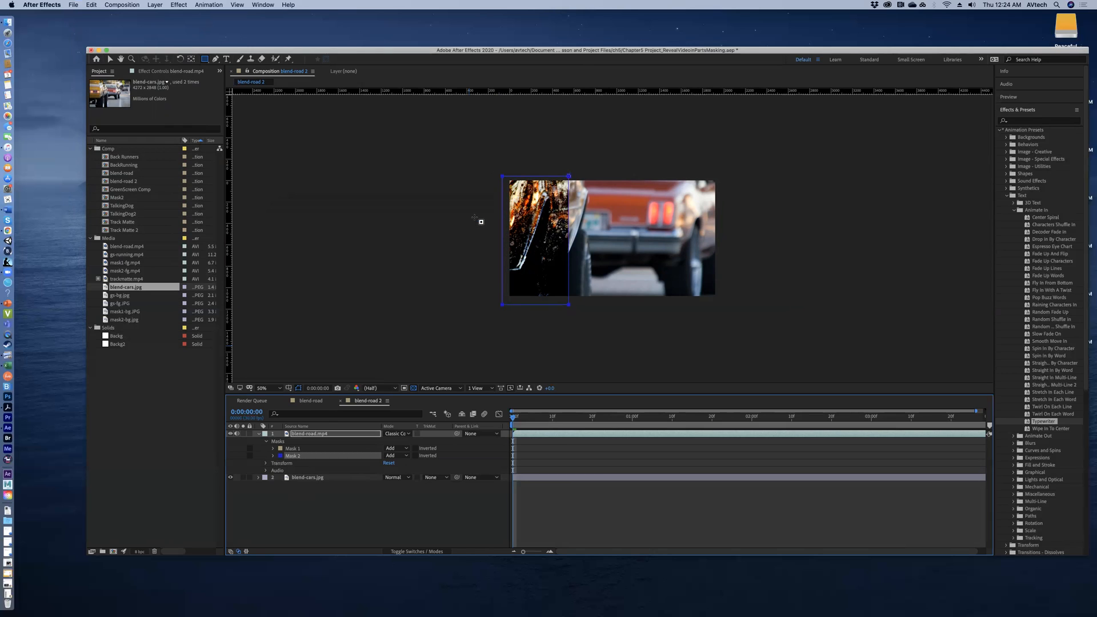
click(110, 59)
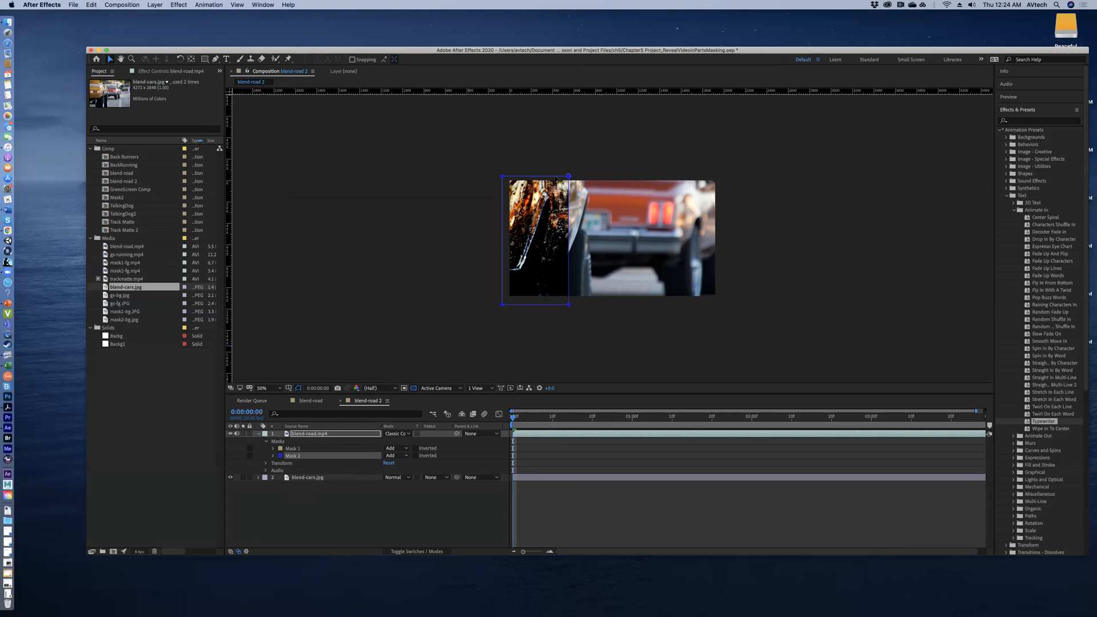
drag(555, 179, 626, 177)
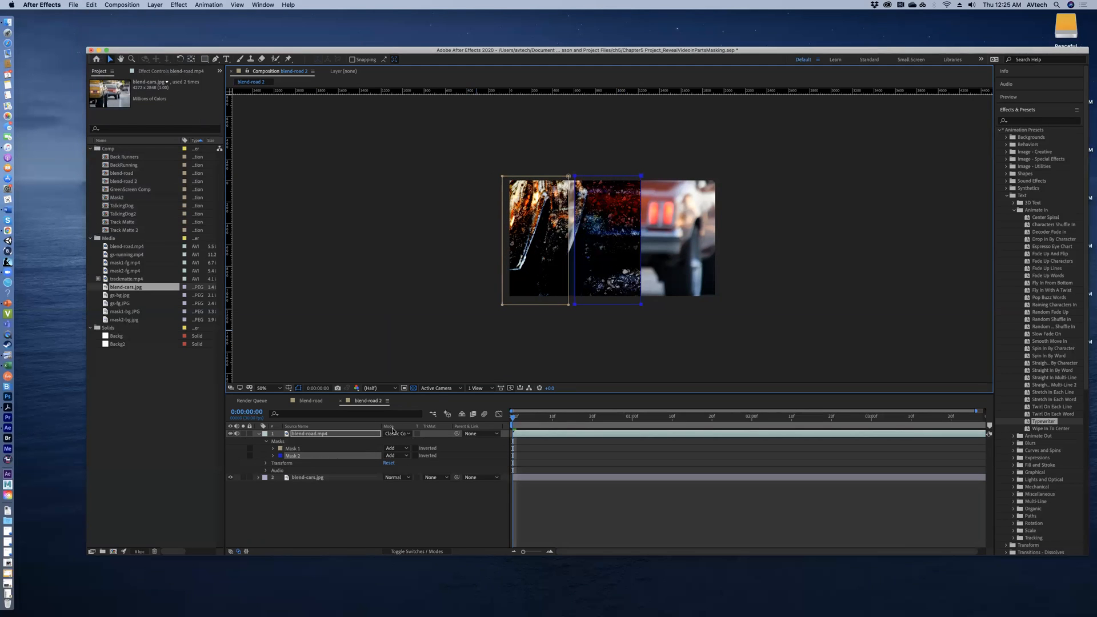
Duplicate Mask 1 once more and place the new Mask 3 below Mask 2 in the mask order.
click(314, 449)
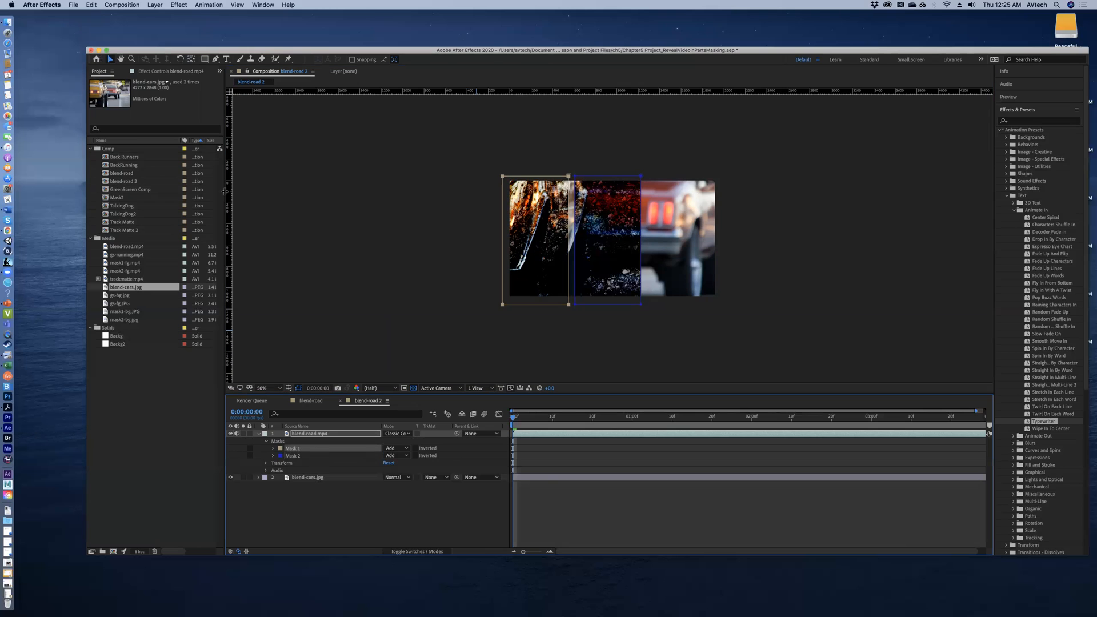
click(87, 5)
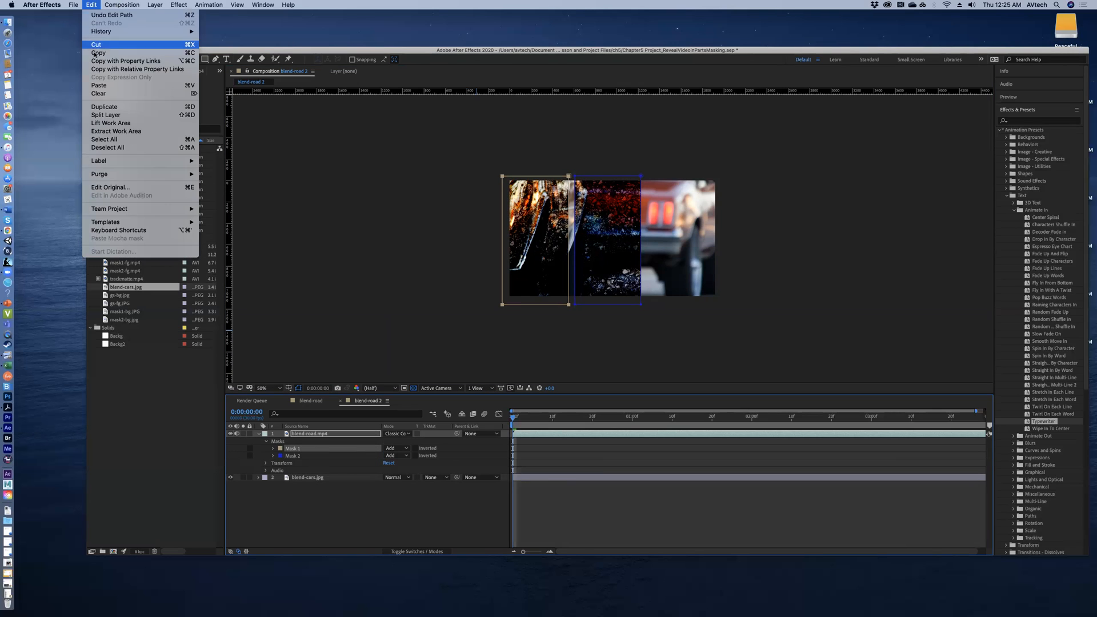
click(97, 108)
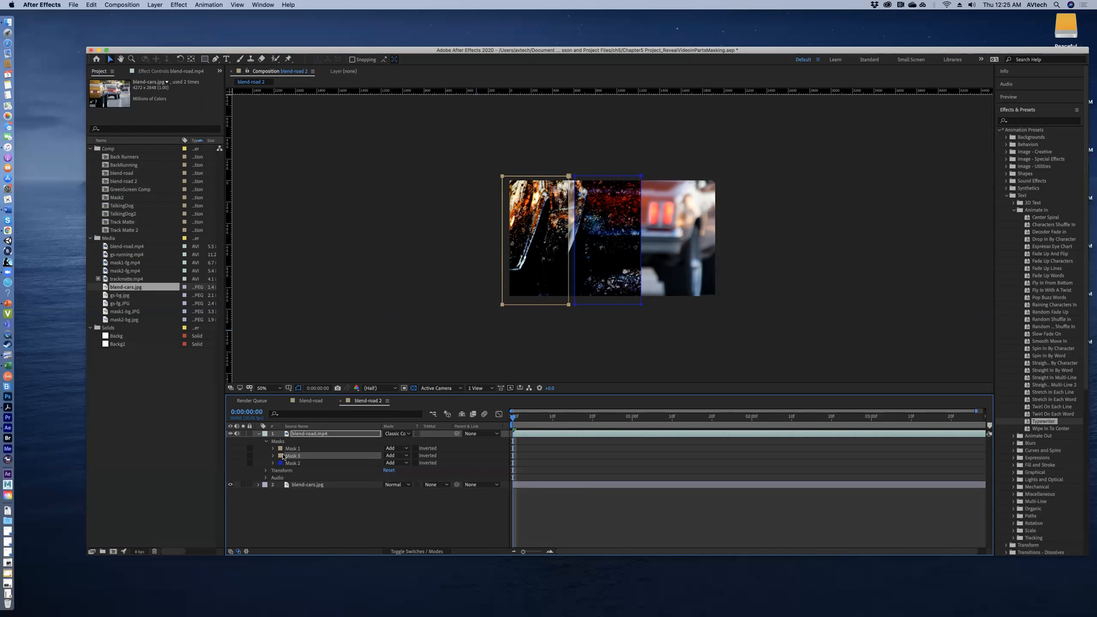
drag(284, 456, 282, 468)
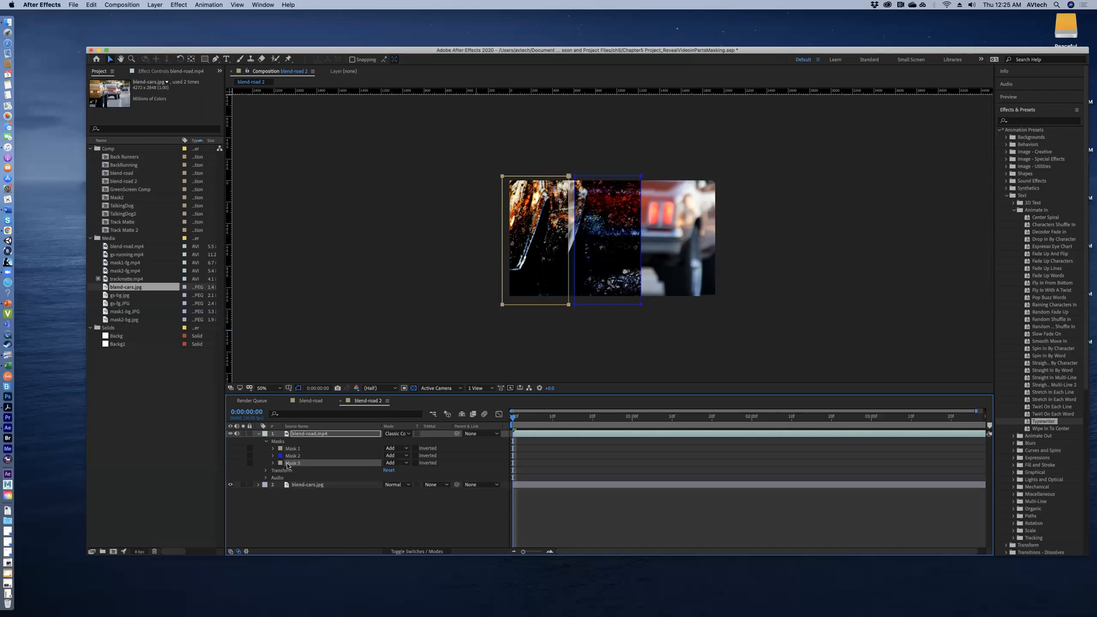
Set Mask 3's outline color to red and move the mask over the right third of the frame.
click(280, 463)
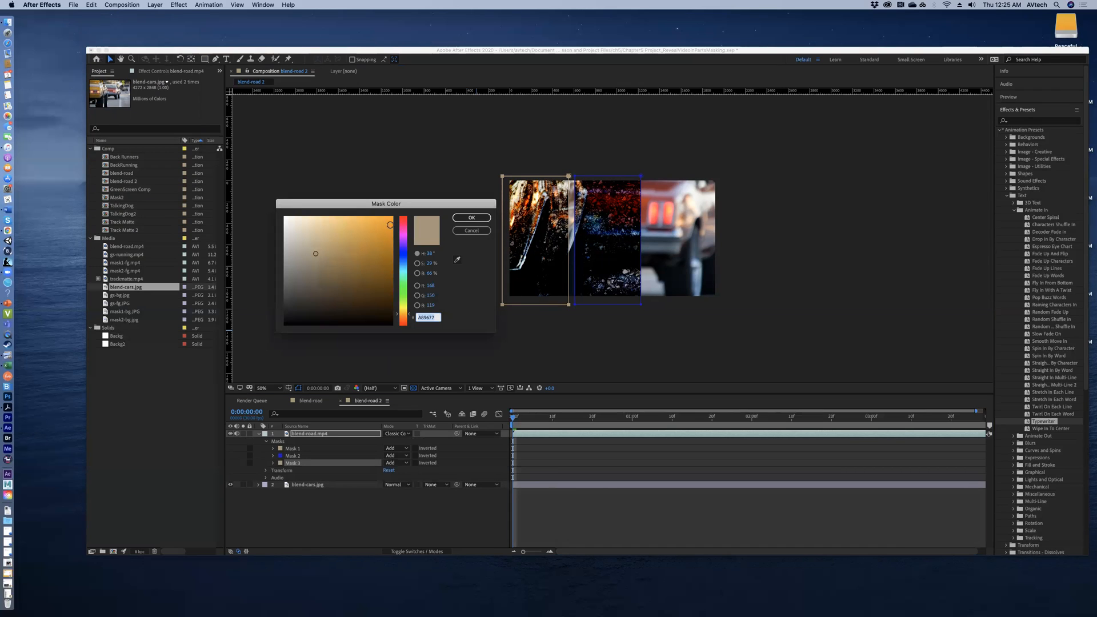
click(403, 222)
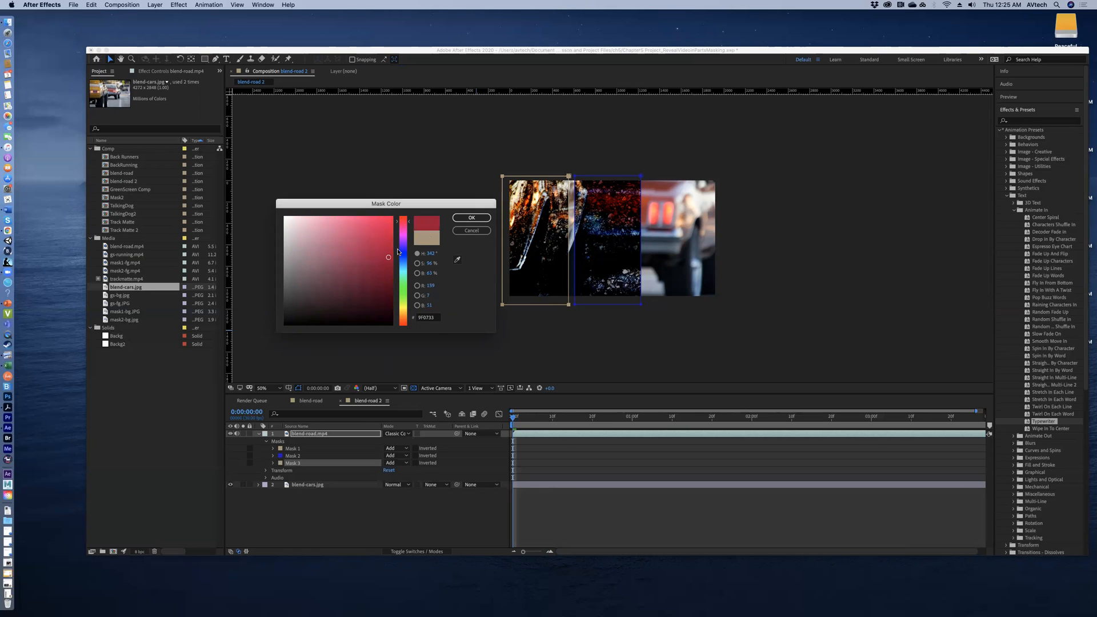
click(471, 218)
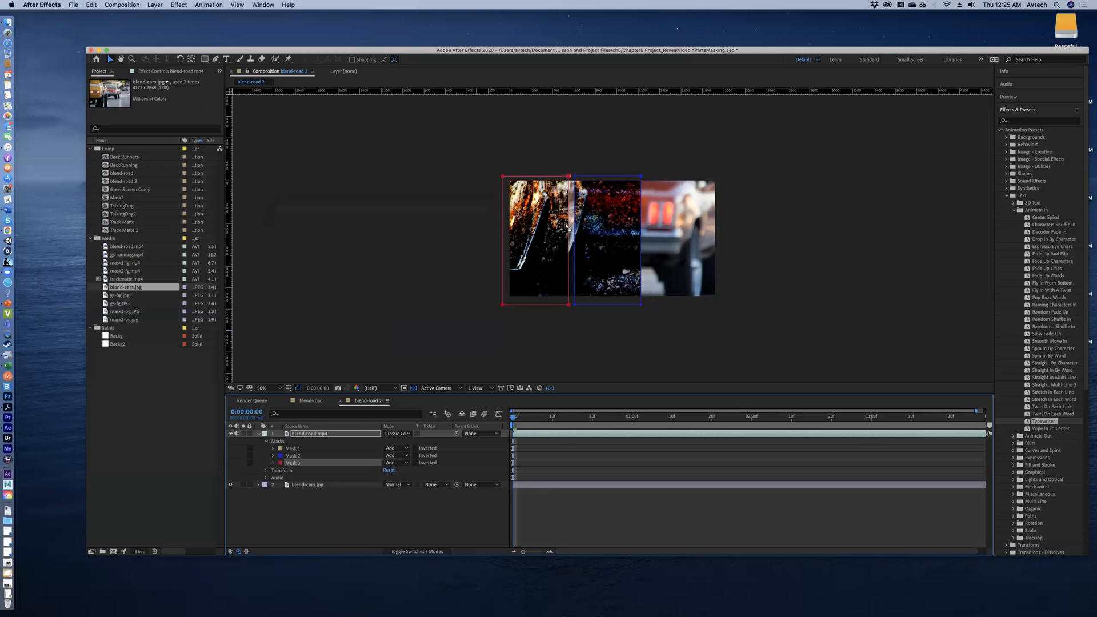
drag(567, 229, 715, 229)
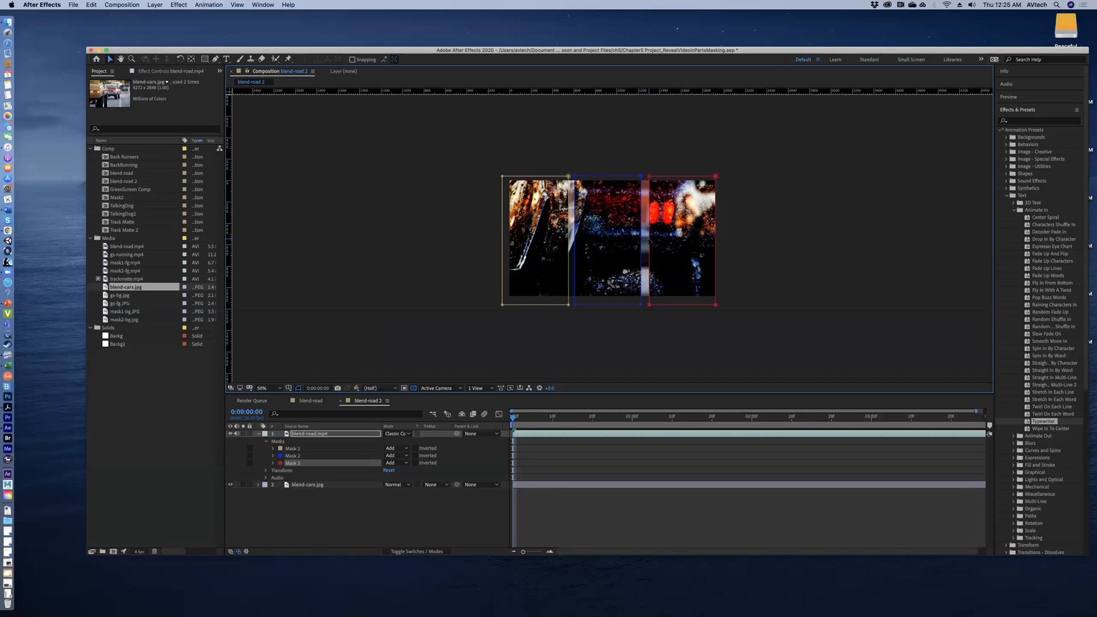
drag(645, 241, 650, 239)
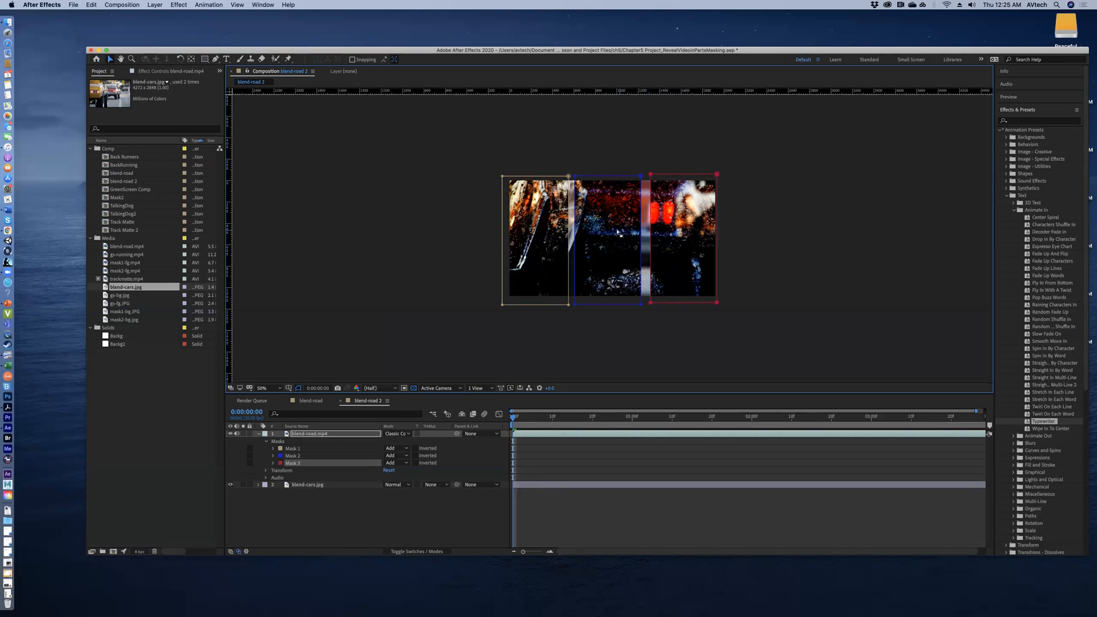
Change Mask 1's outline color to a dark, saturated orange.
click(280, 449)
click(384, 261)
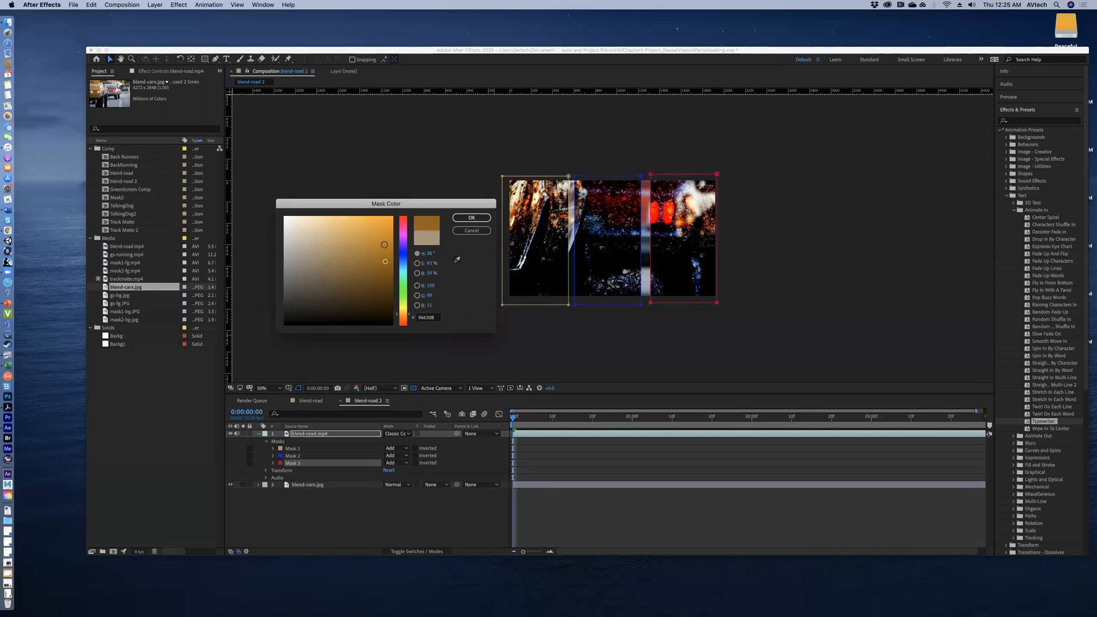
click(472, 218)
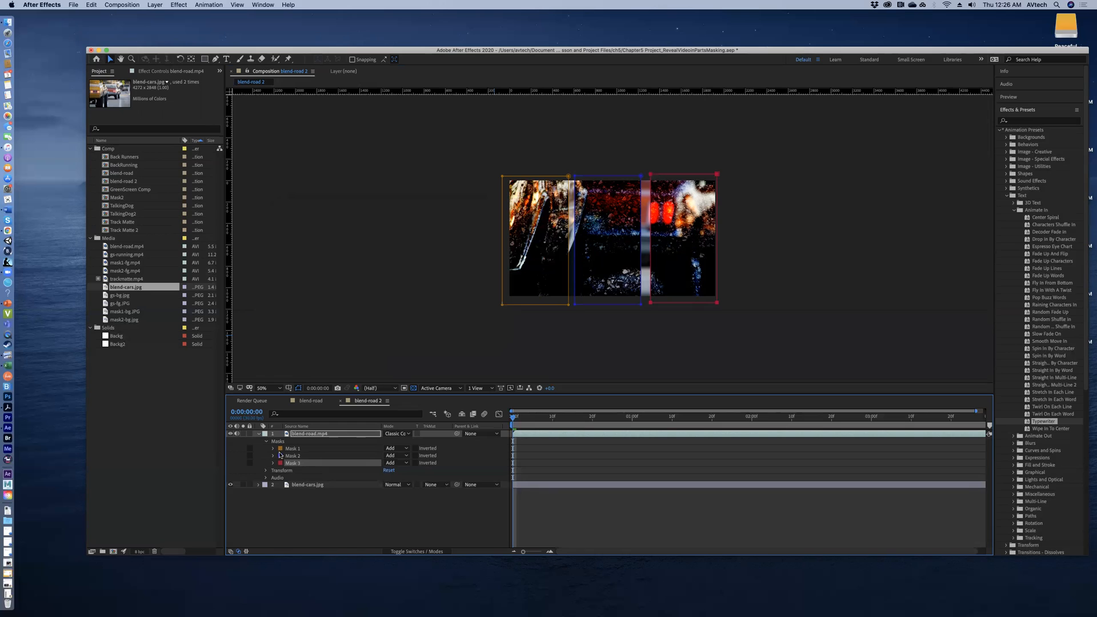
Lock Mask 2, Mask 3 and the blend-cars.jpg layer in blend-road 2.
click(249, 463)
click(249, 456)
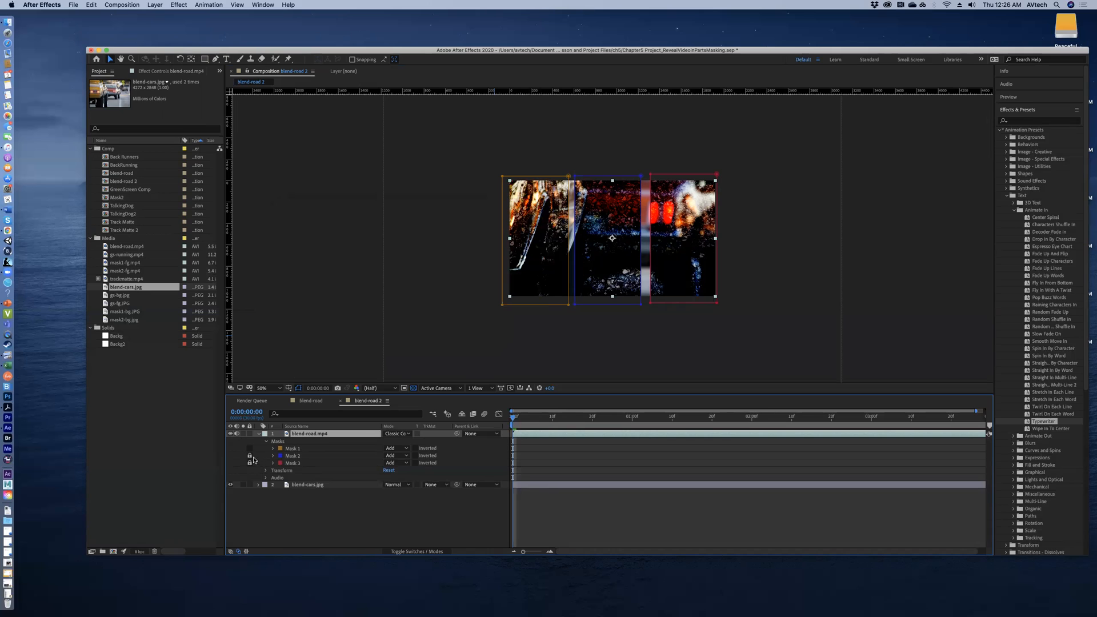
click(249, 484)
Expand Mask 1's properties and switch back to the blend-road composition.
click(273, 449)
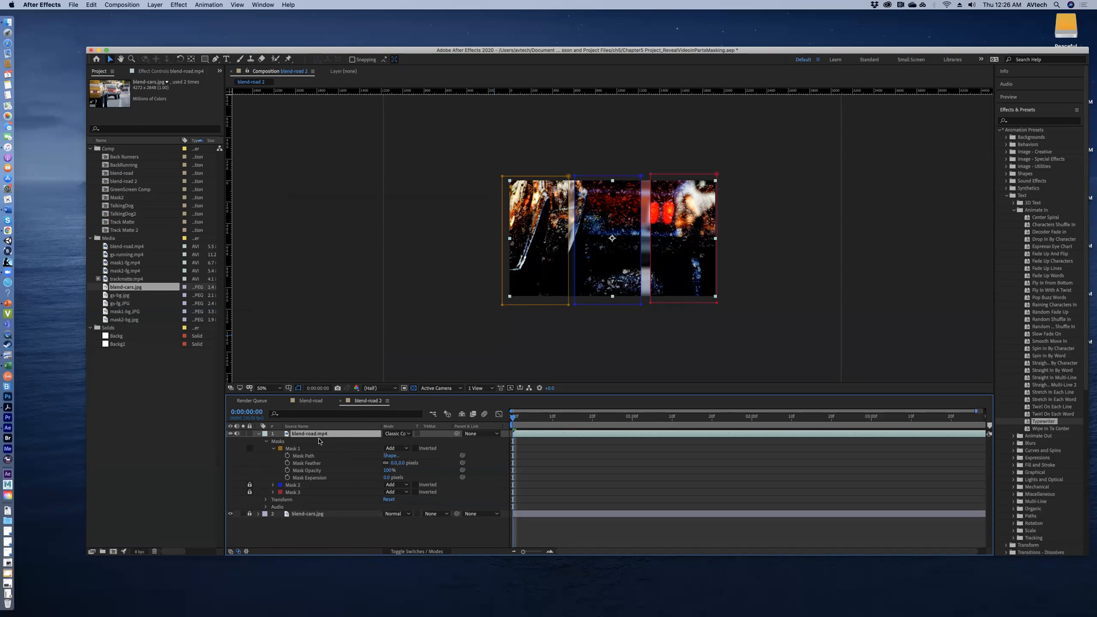
click(313, 402)
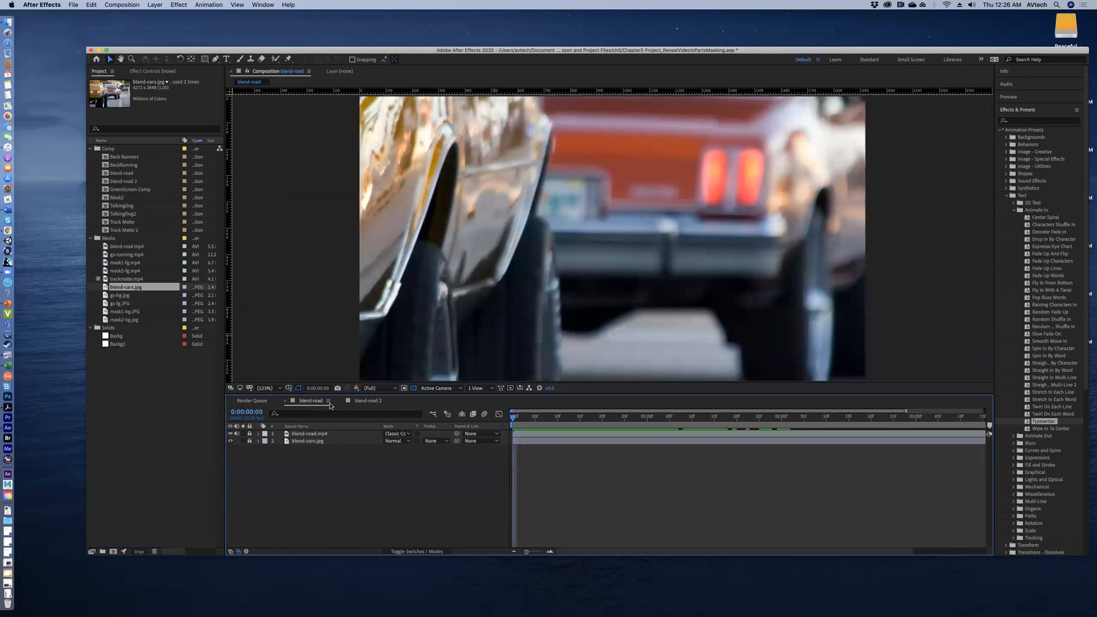
Examine the mask keyframes and Mask 1's opacity on the blend-road.mp4 layer of the blend-road composition.
click(258, 435)
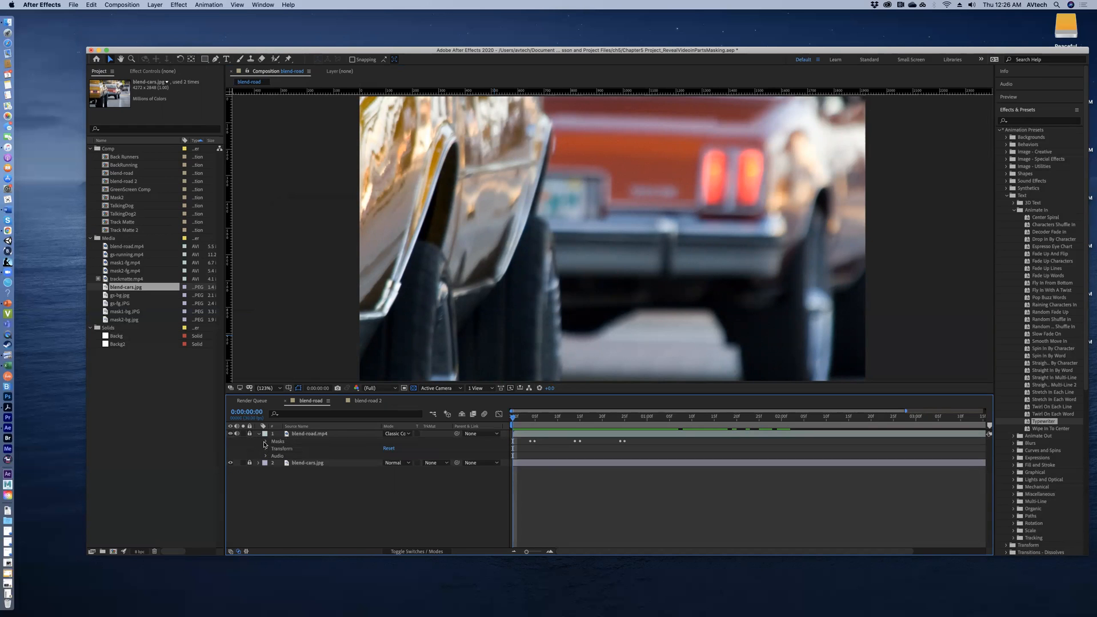
click(265, 442)
click(273, 449)
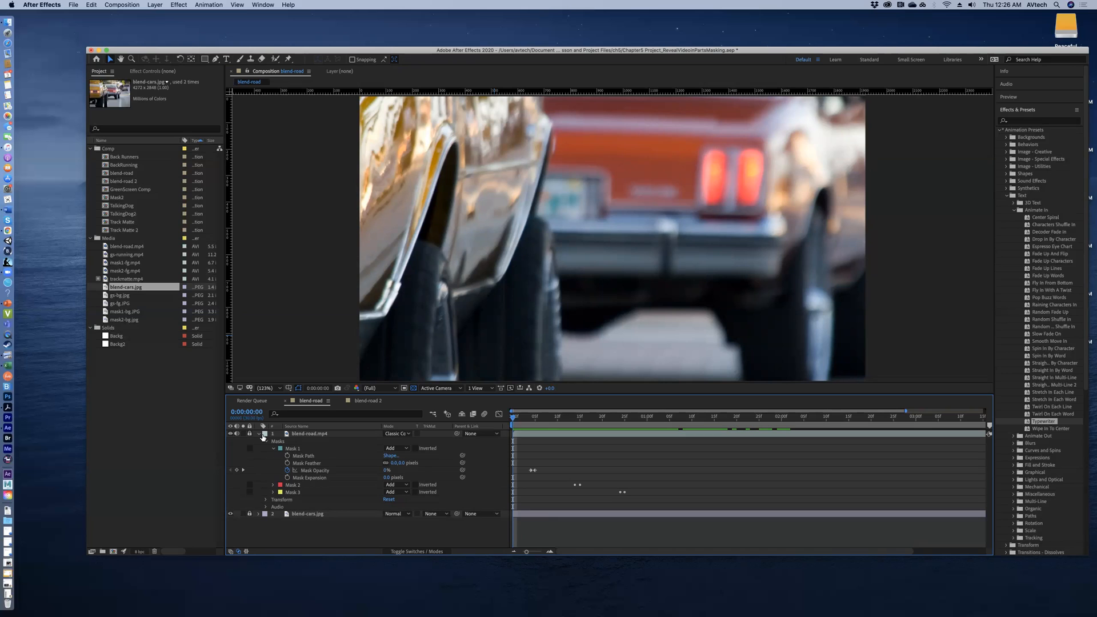
click(258, 436)
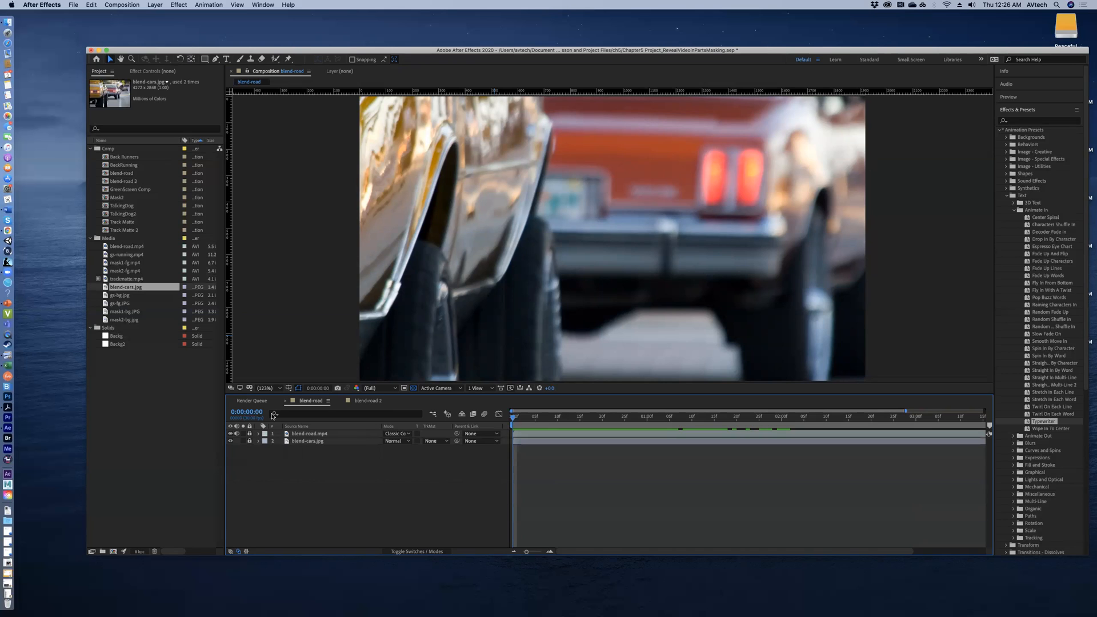
In the blend-road 2 composition, start keyframing Mask 1's opacity at 0:00:00:05.
click(366, 401)
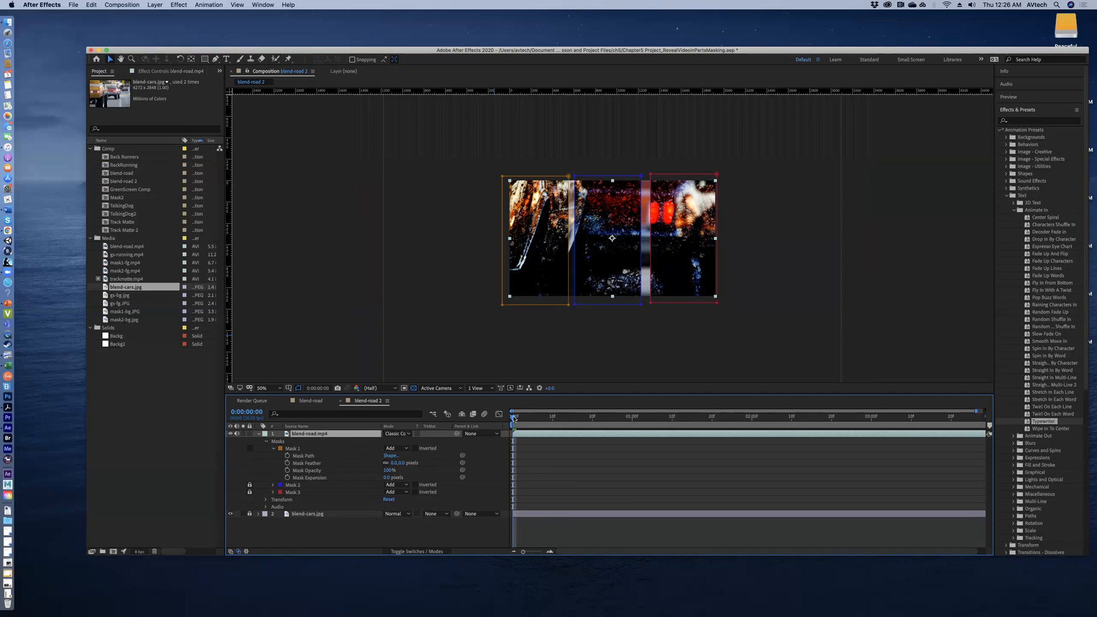
drag(516, 418, 534, 417)
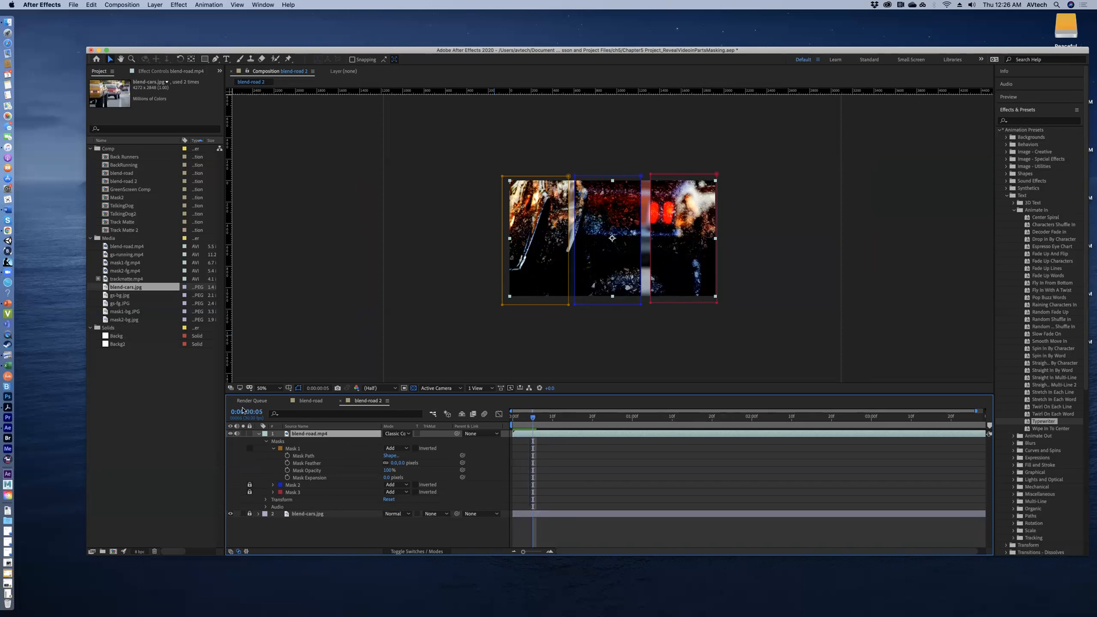
click(288, 472)
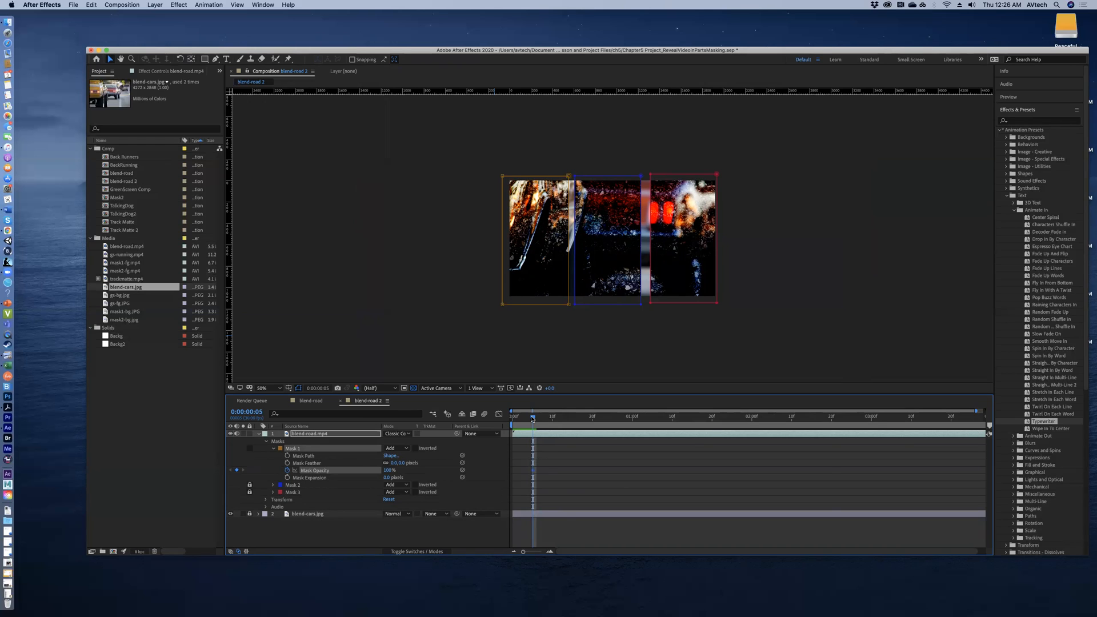
Set Mask 1's opacity to 0% at 0:00:00:04.
drag(531, 419, 529, 419)
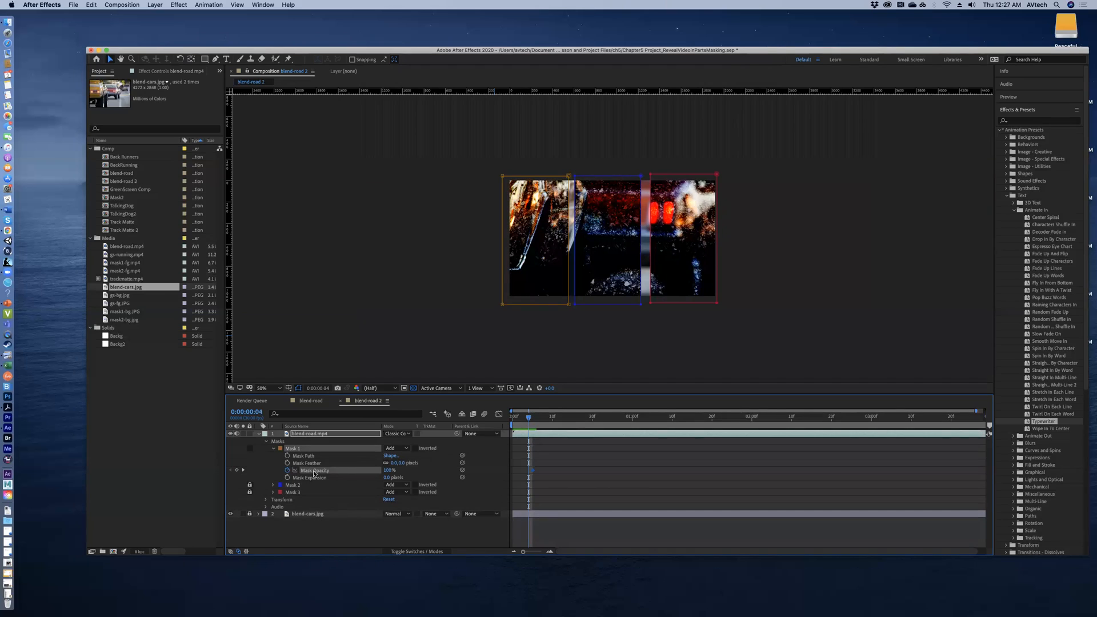
click(387, 470)
text(0)
key(Return)
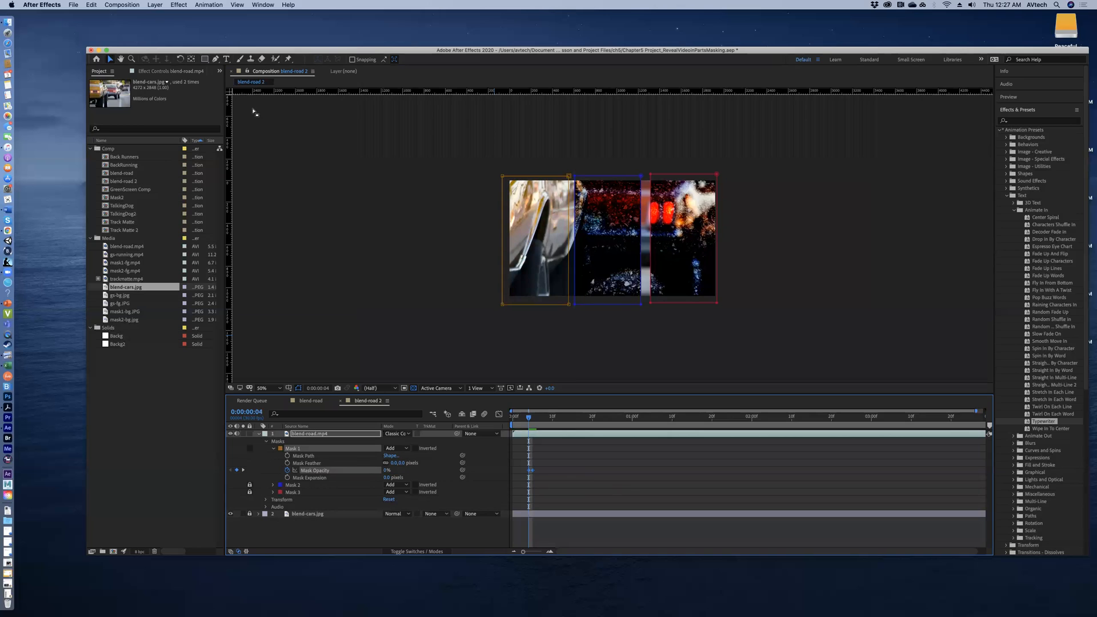
Copy Mask 1's opacity keyframes and unlock Mask 2 and Mask 3.
click(91, 5)
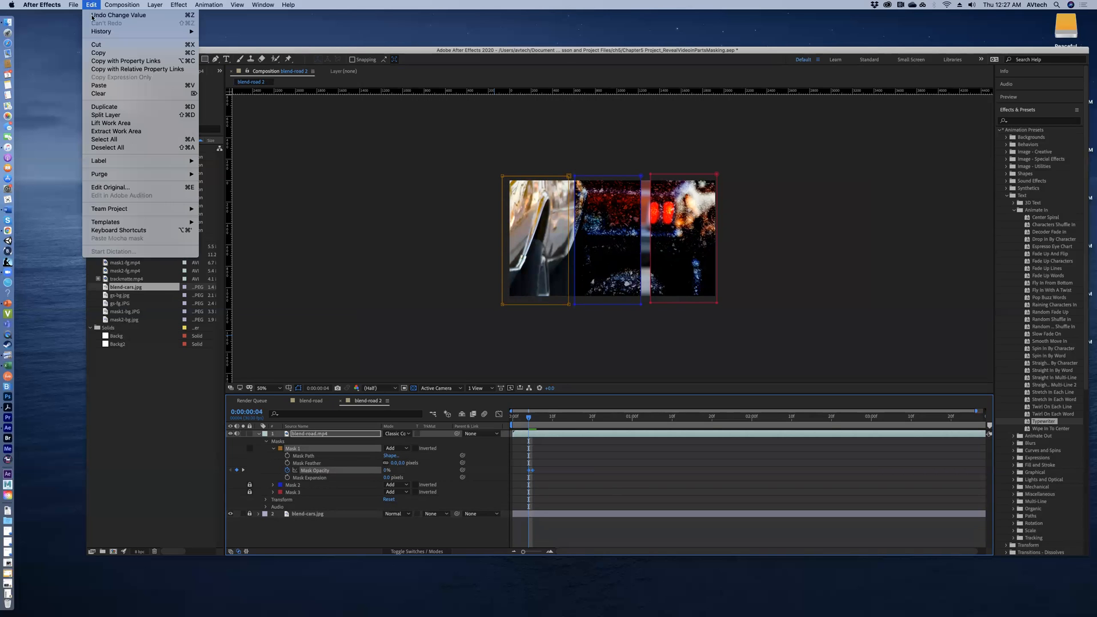
click(101, 52)
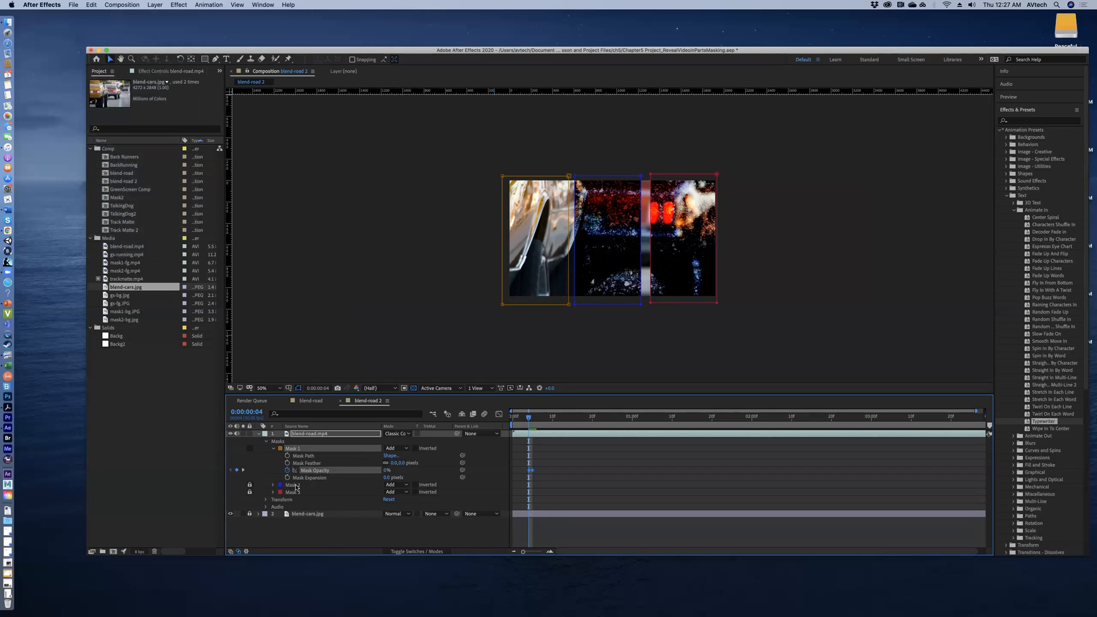
drag(250, 484, 248, 493)
Paste the copied opacity keyframes onto Mask 2 at 0:00:00:14 and move the current time to 0:00:00:24.
click(291, 485)
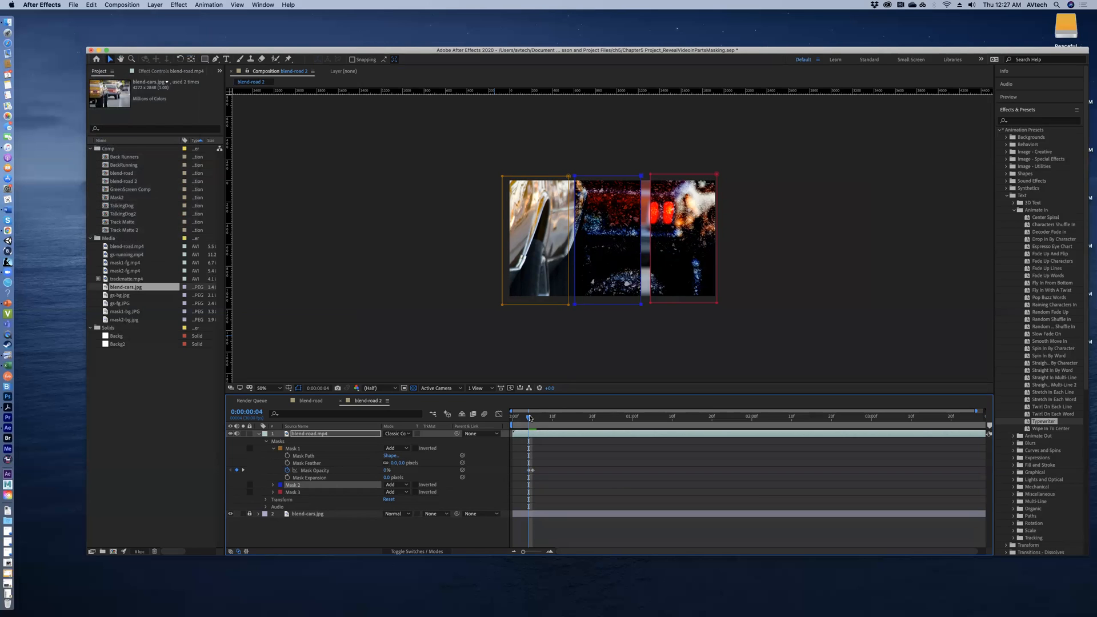
drag(530, 419, 570, 416)
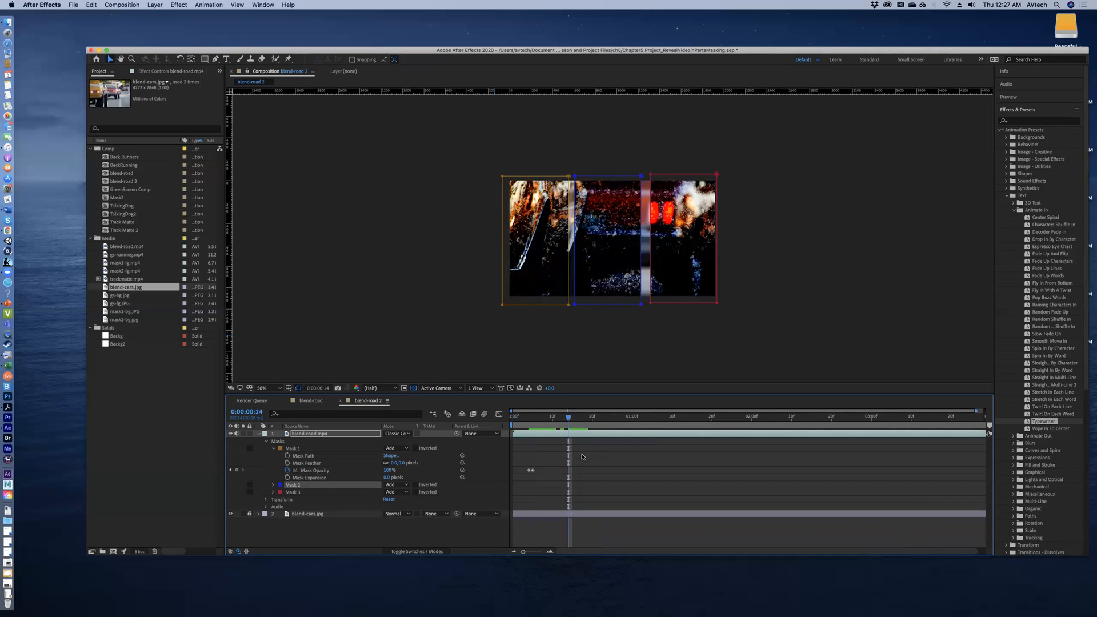
click(92, 4)
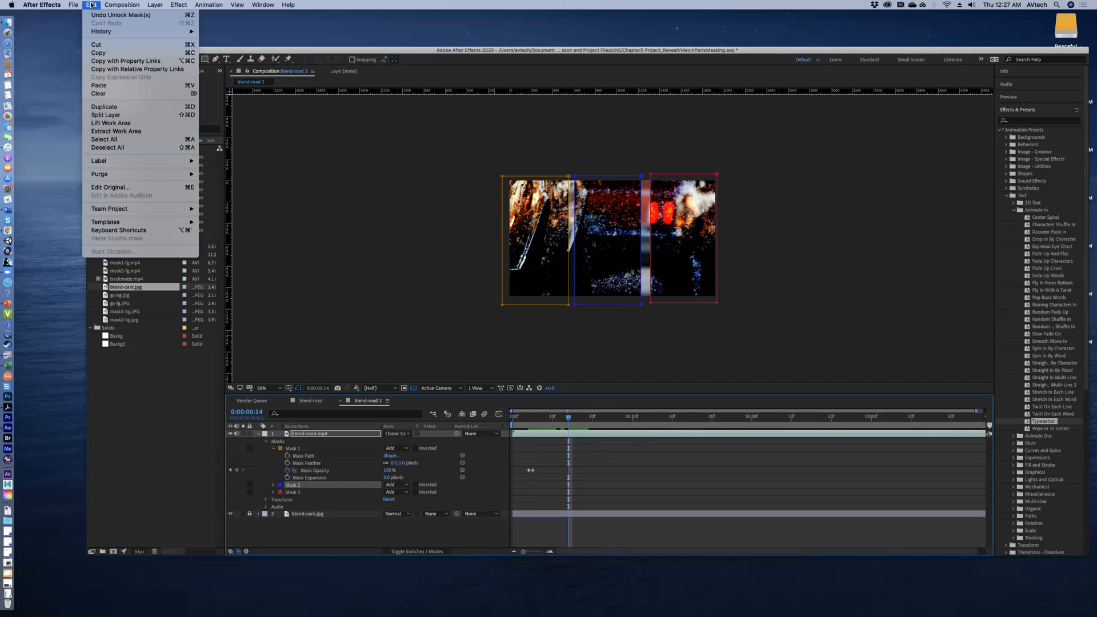
click(103, 85)
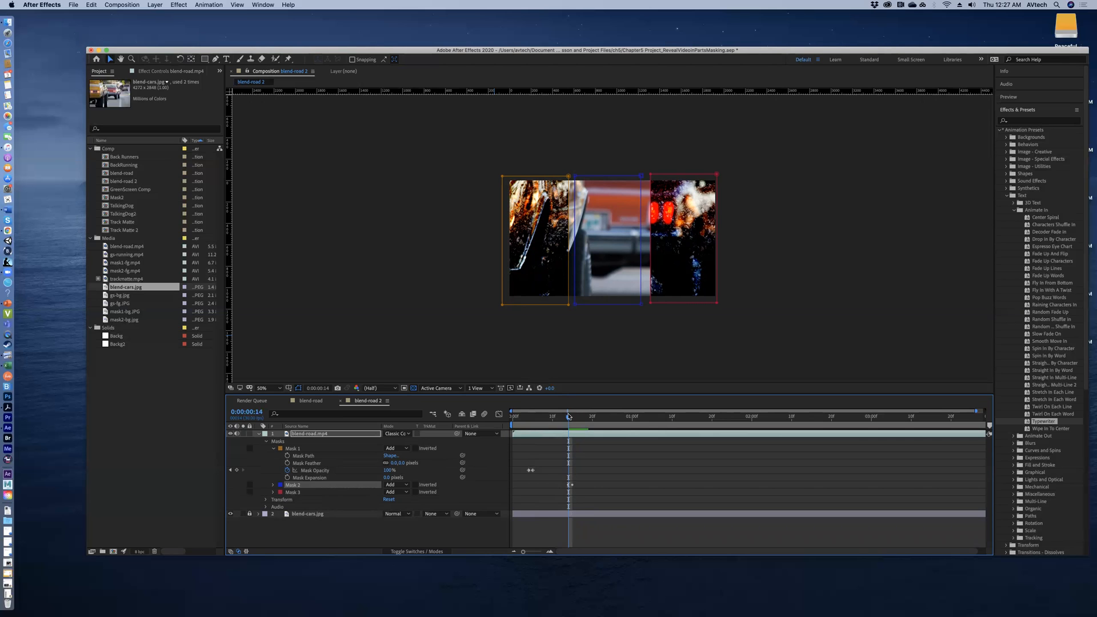
drag(568, 418, 608, 416)
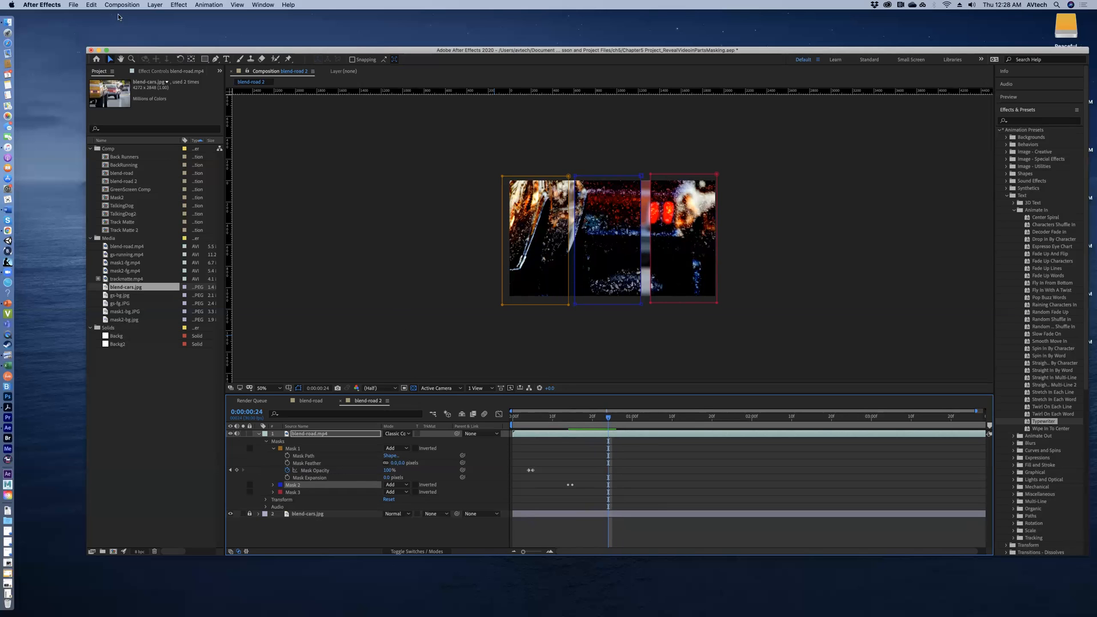
click(92, 6)
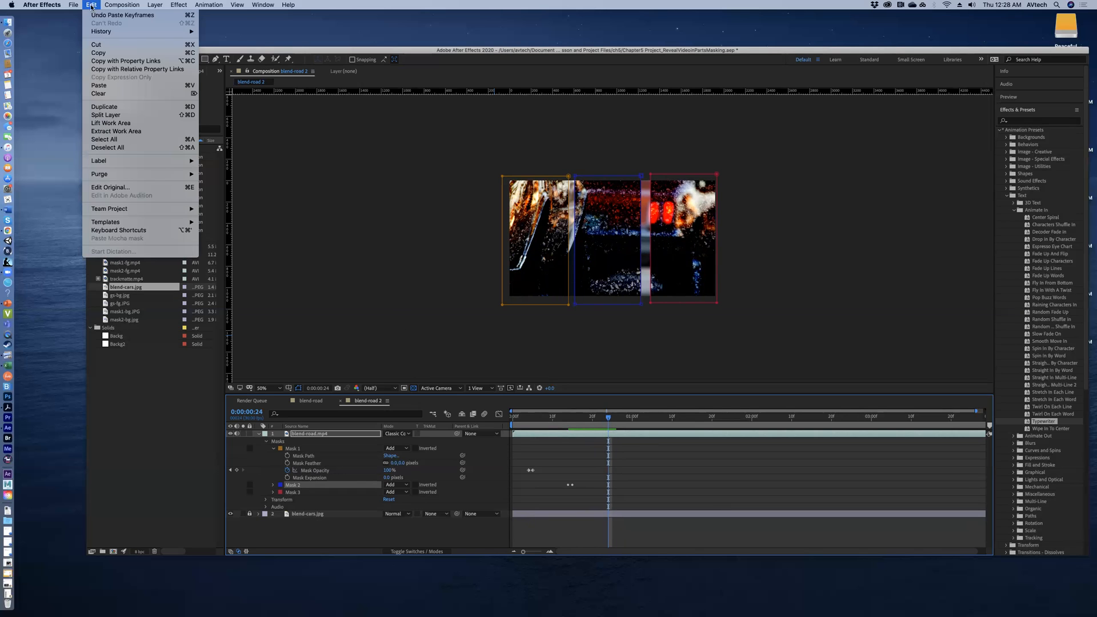
click(99, 86)
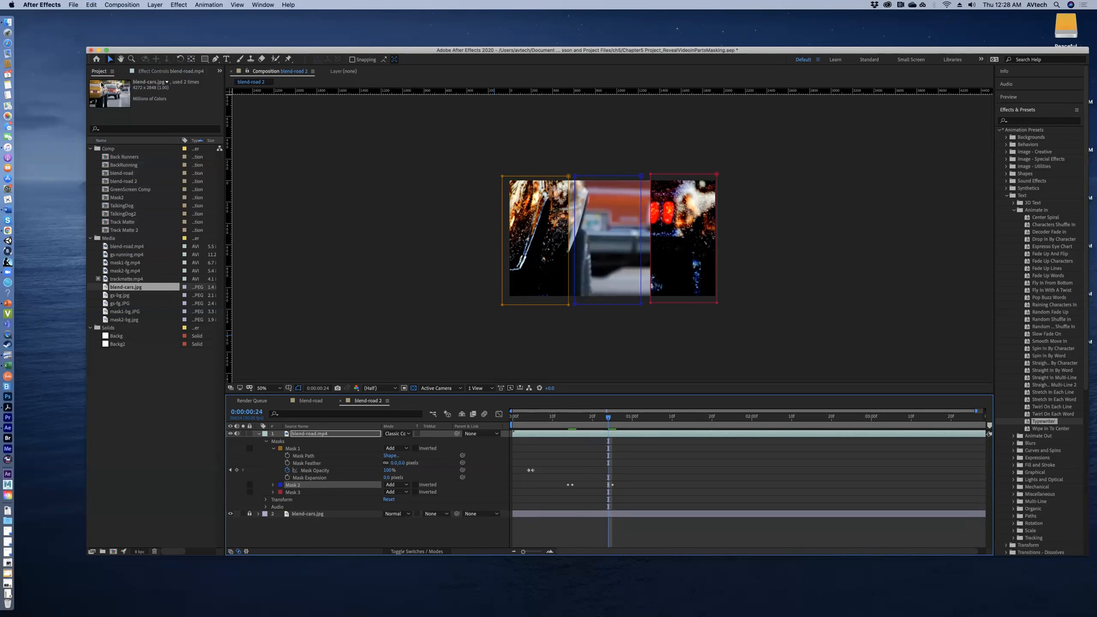
click(92, 5)
click(93, 15)
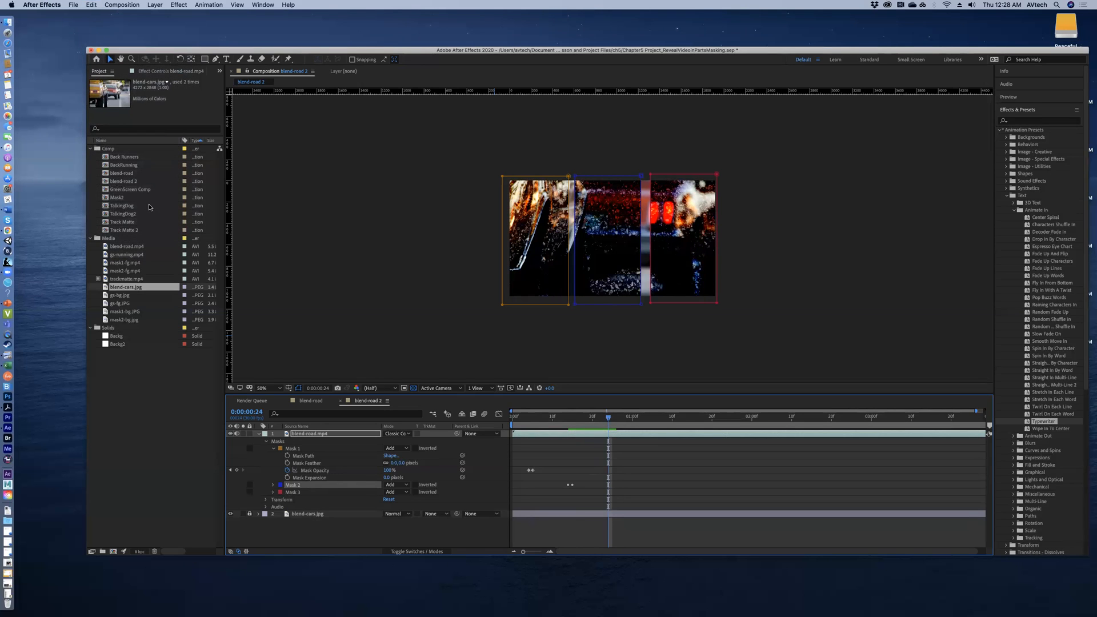
Paste the copied opacity keyframes onto Mask 3 at 0:00:00:24.
click(303, 492)
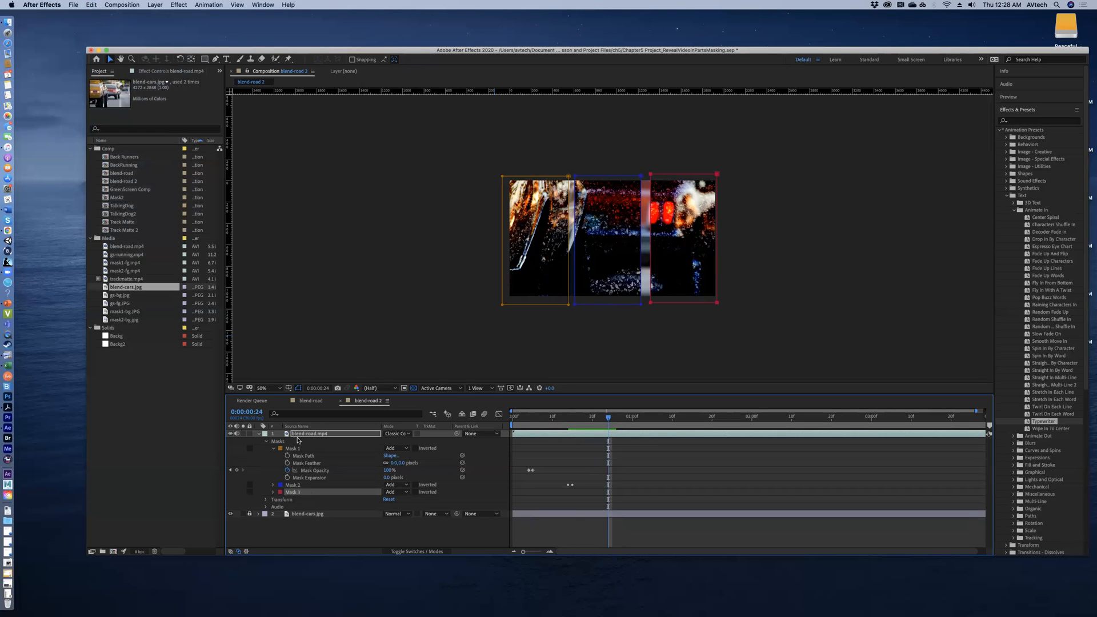
click(92, 7)
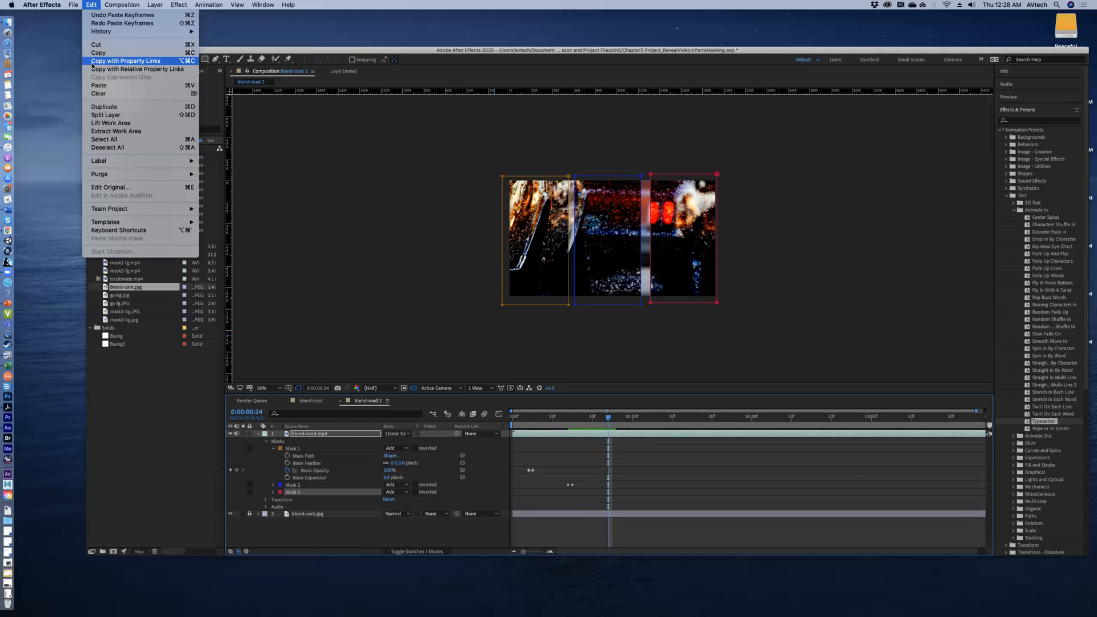
click(112, 86)
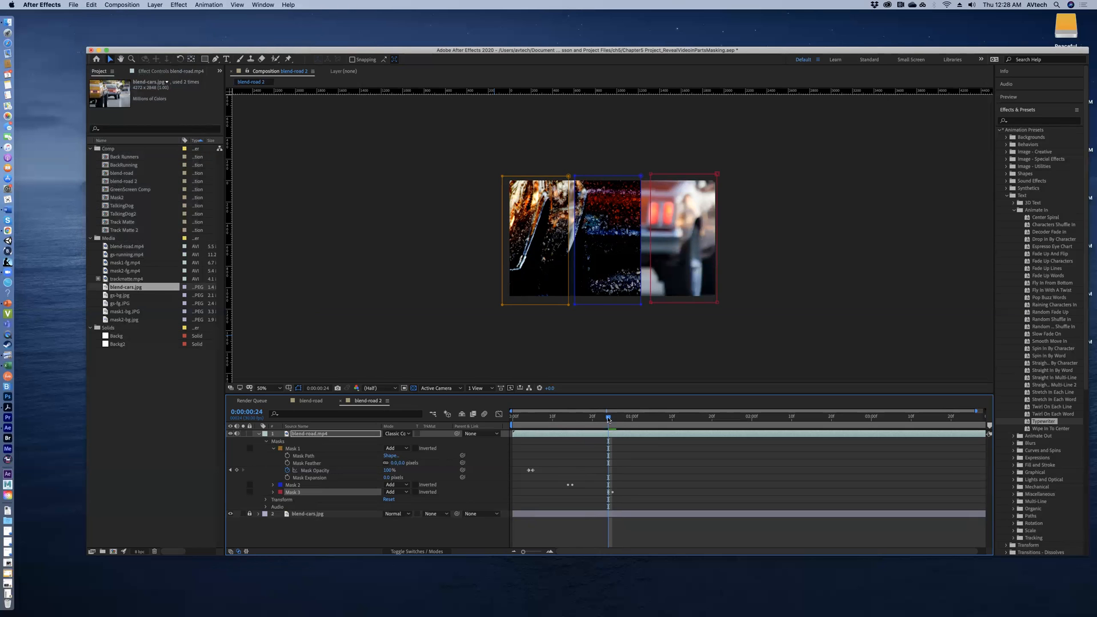
Review the opacity keyframes of Mask 2 at 0:00:00:14 and Mask 3 at 0:00:00:24 against the composition.
drag(606, 416, 644, 417)
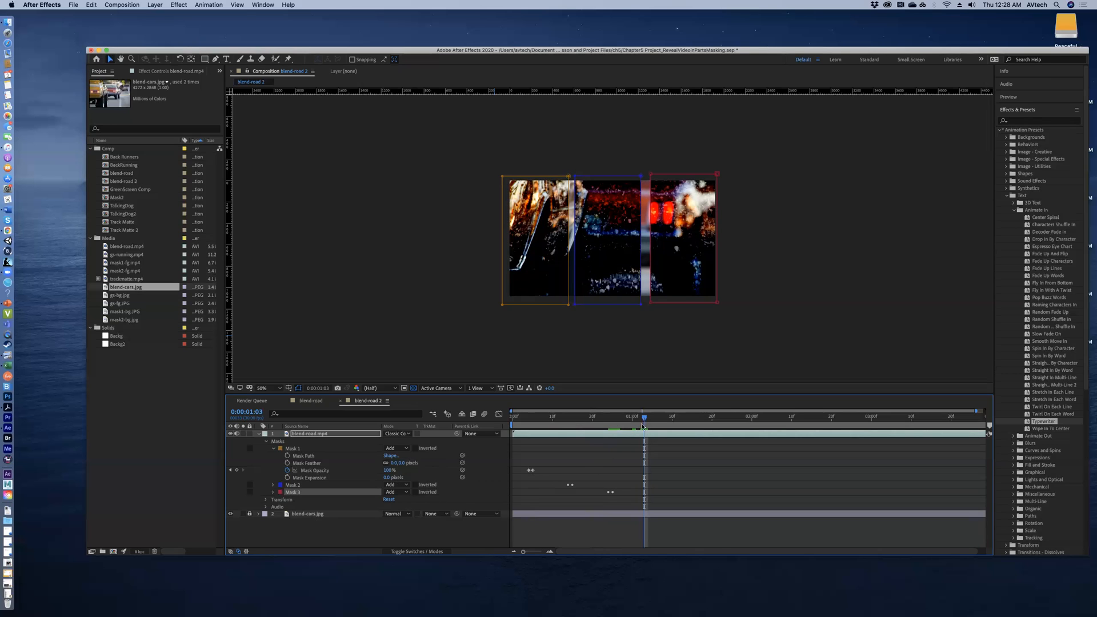
drag(644, 417, 568, 421)
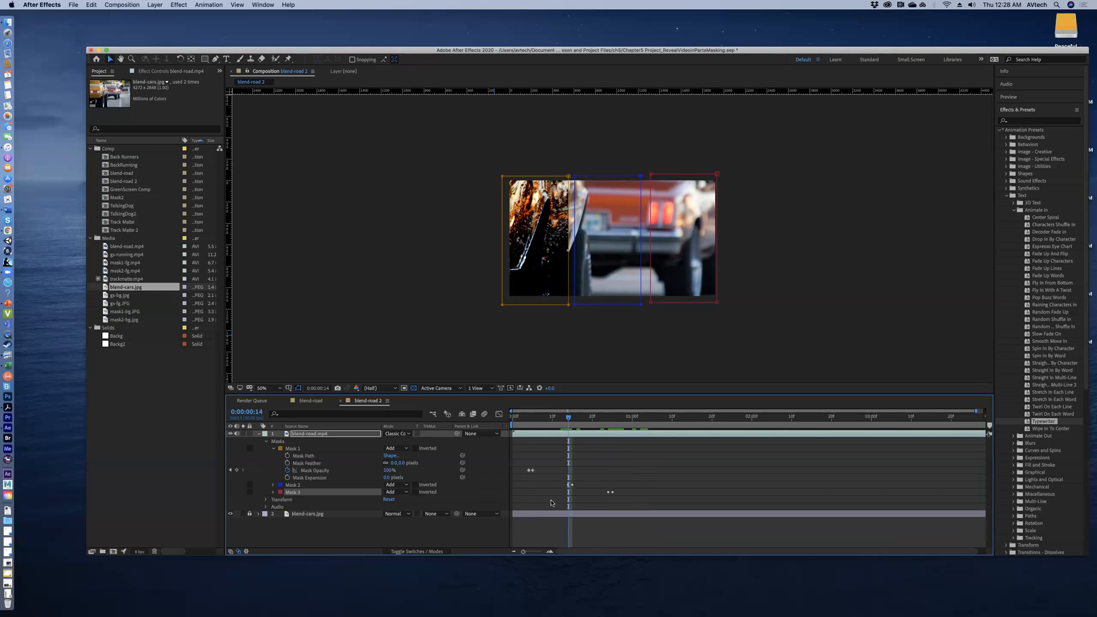
click(320, 487)
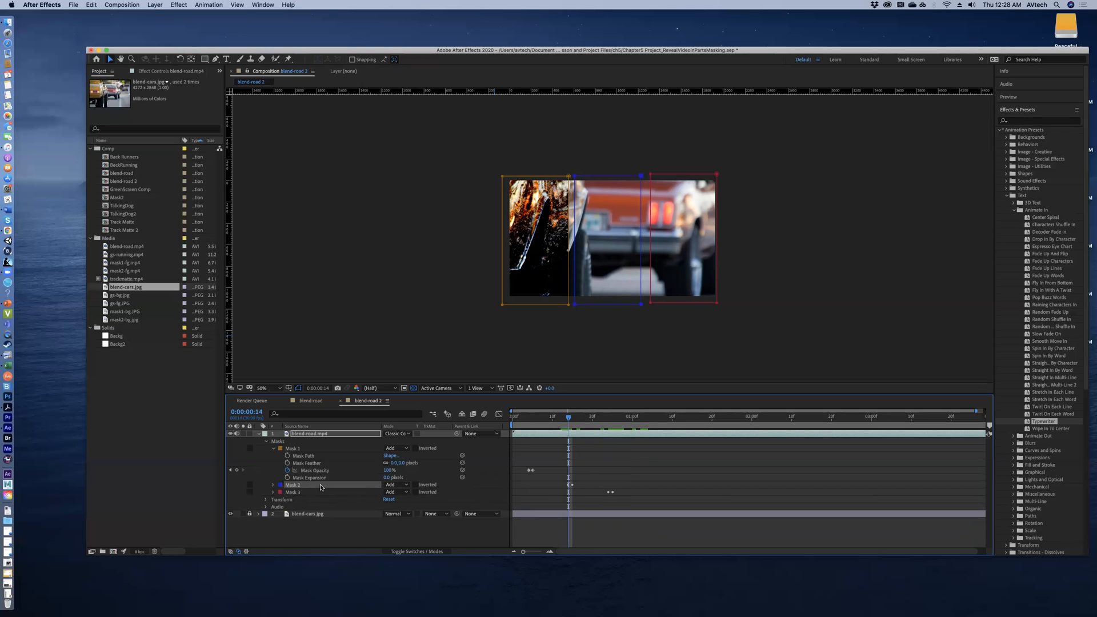
drag(581, 418, 601, 418)
drag(607, 417, 608, 418)
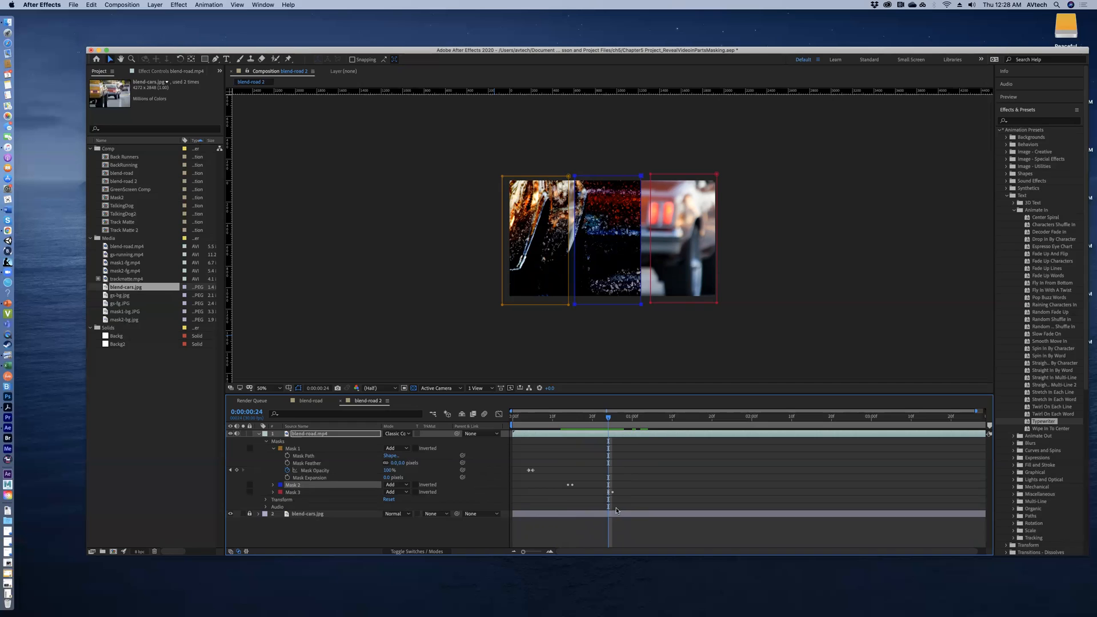
click(318, 493)
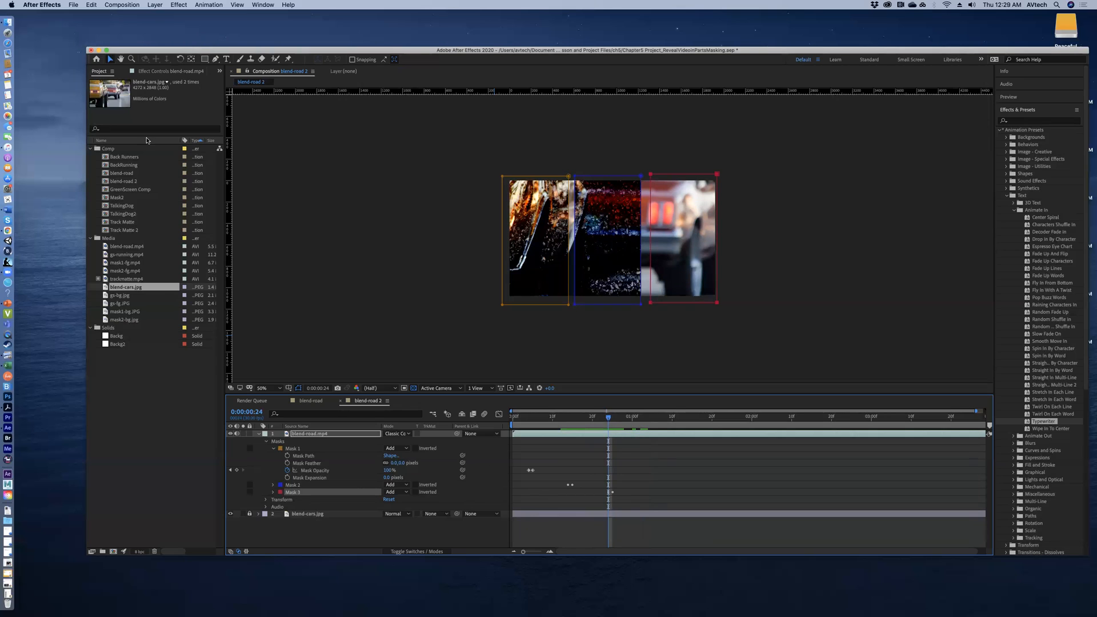
click(92, 5)
click(93, 7)
Collapse and deselect the blend-road.mp4 layer, and preview the three-part reveal from the start to 0:00:01:02.
click(266, 442)
click(260, 435)
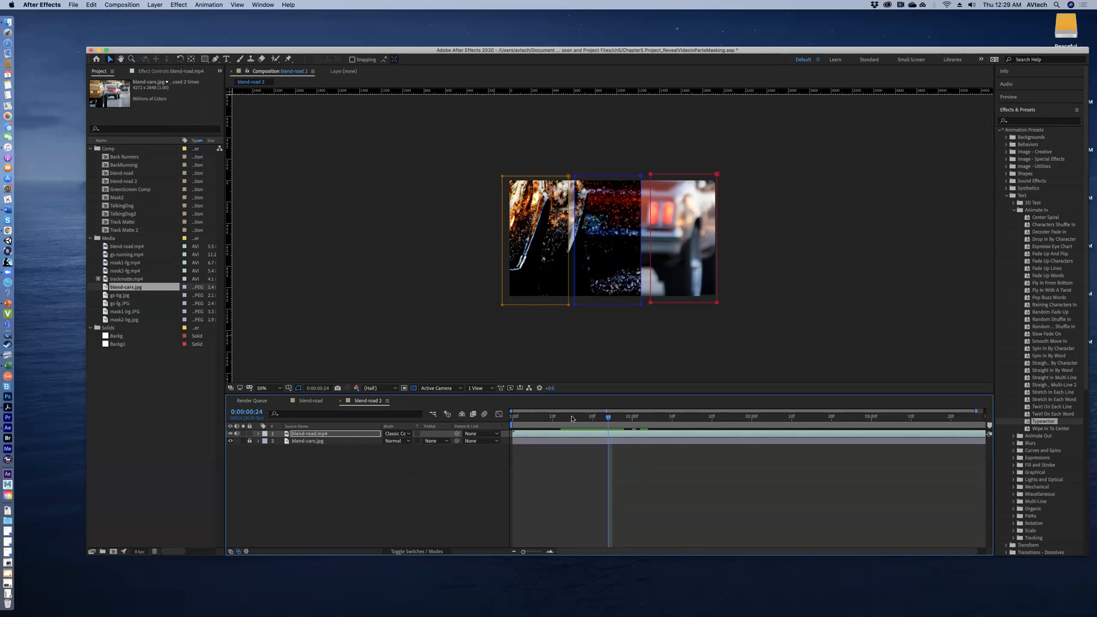
key(Home)
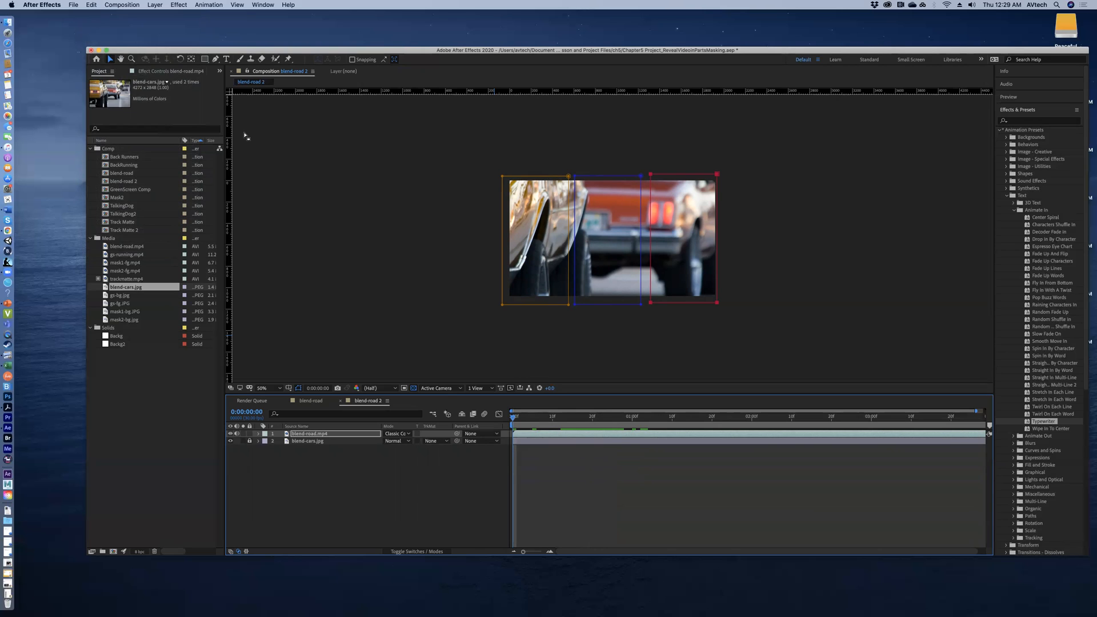
click(308, 434)
click(306, 447)
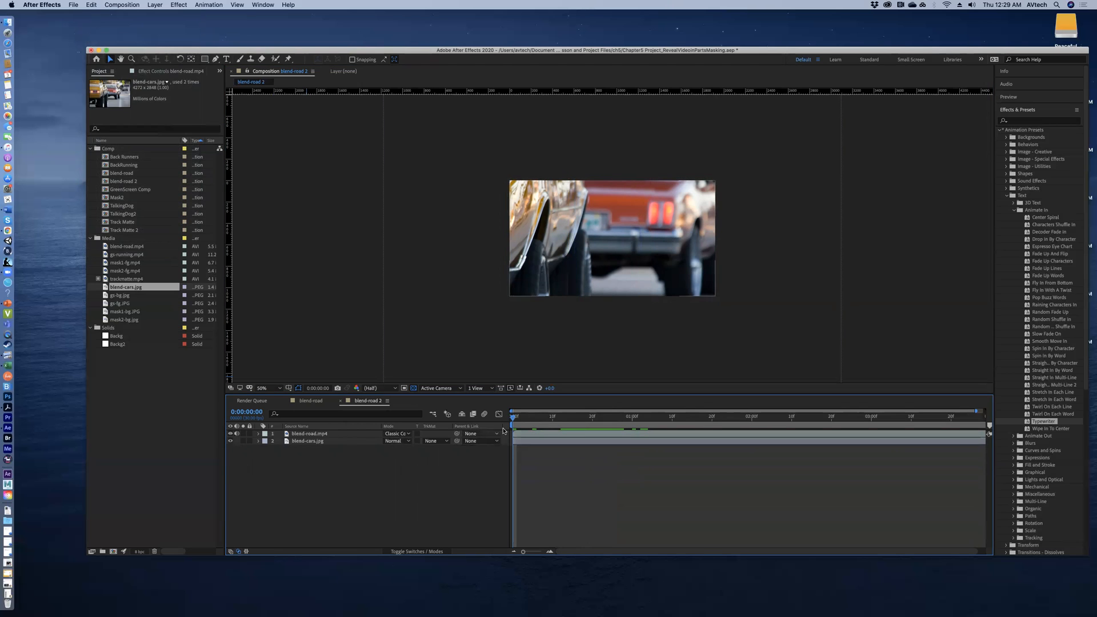
drag(513, 418, 639, 429)
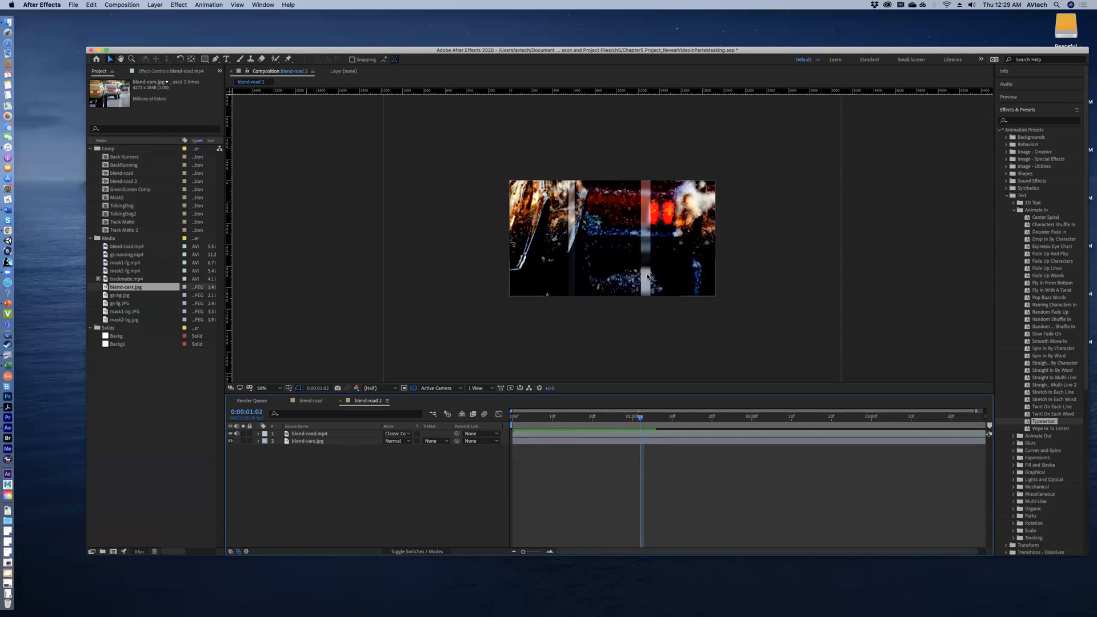
Expand the blend-road.mp4 masks, collapse Mask 1's properties, and shift Mask 2 slightly toward Mask 3.
click(259, 434)
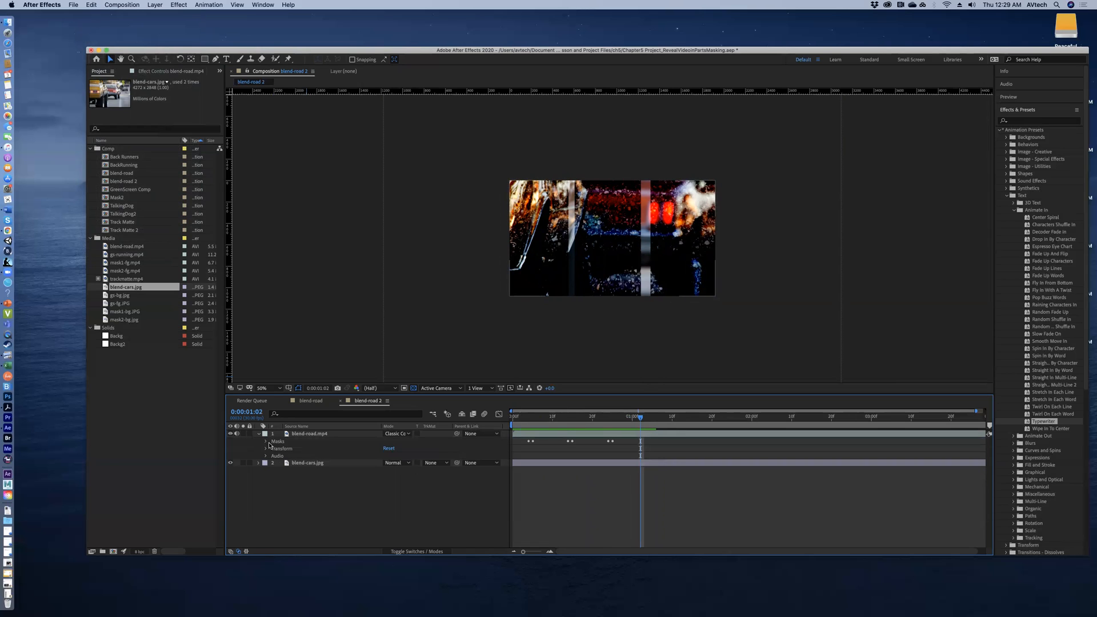
click(265, 443)
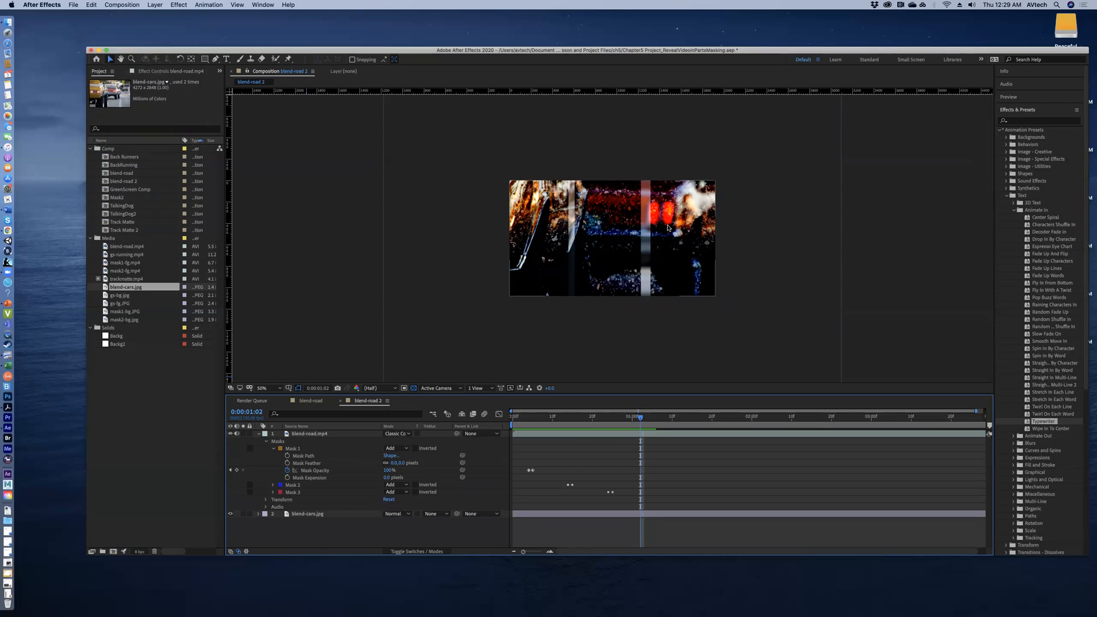
click(298, 485)
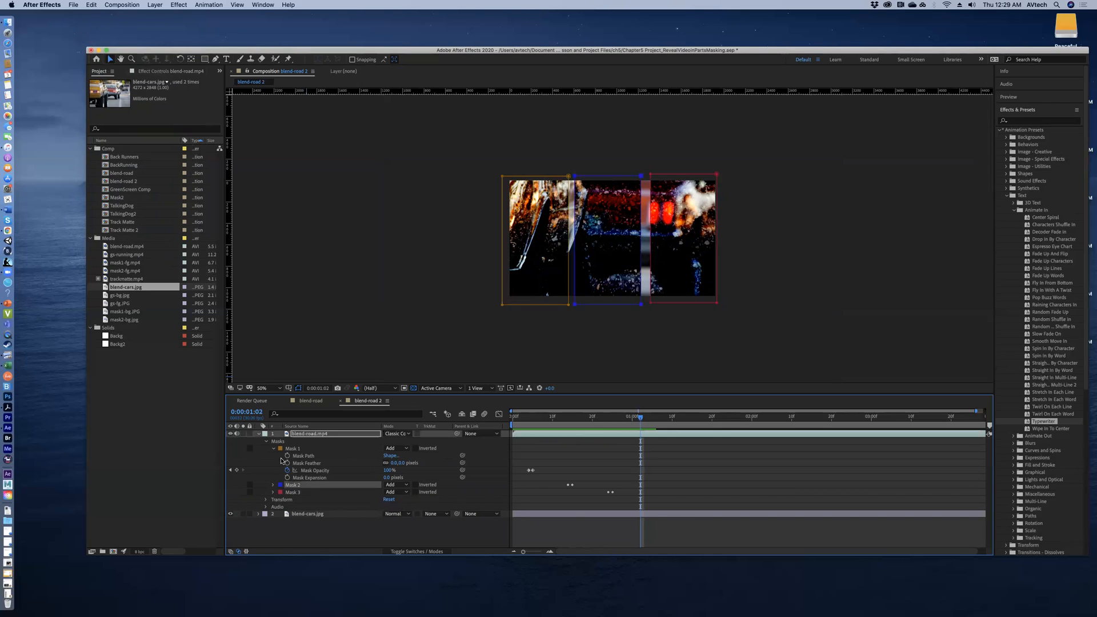
click(273, 448)
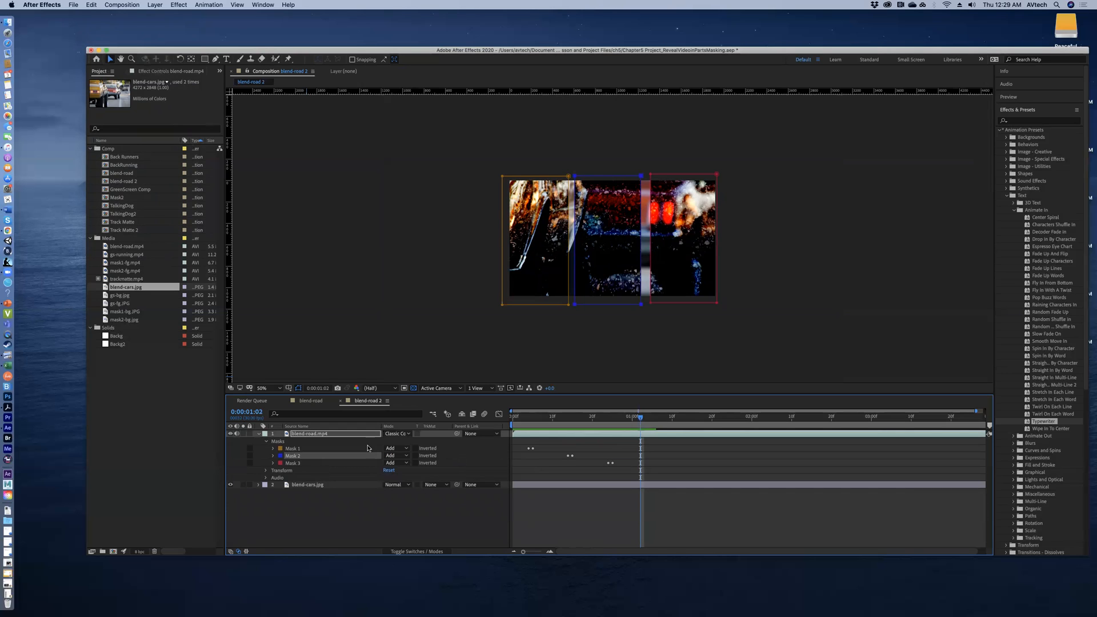
click(621, 281)
drag(606, 178, 606, 178)
drag(604, 307, 606, 308)
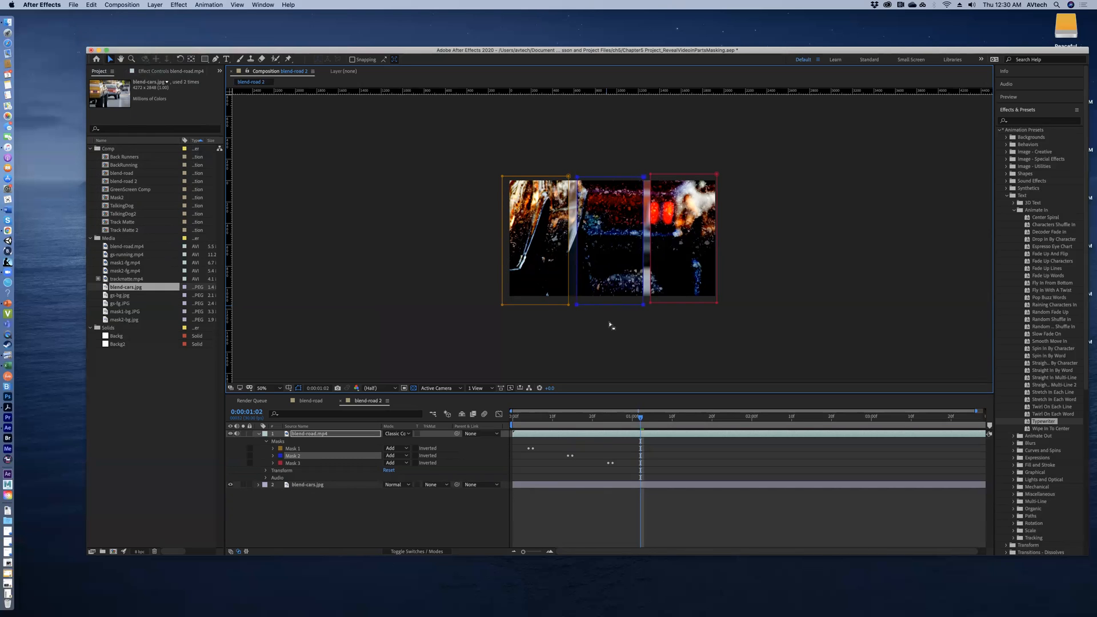
click(602, 310)
click(603, 306)
drag(601, 306, 605, 309)
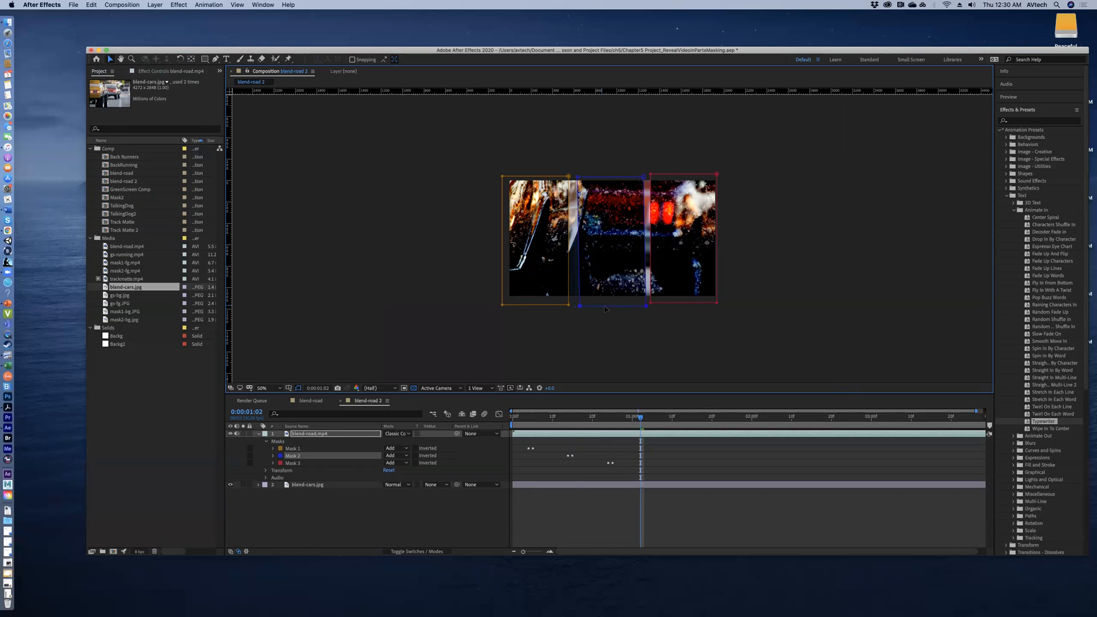
click(93, 6)
click(95, 15)
click(626, 276)
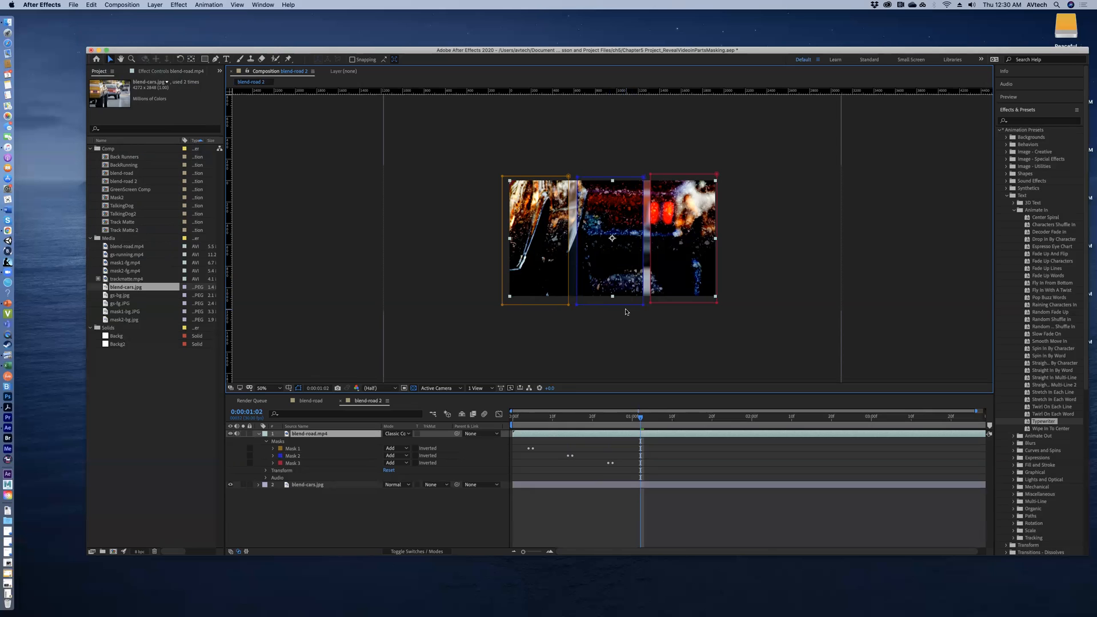
Nudge Mask 2 of blend-road.mp4 slightly to balance its gaps to Mask 1 and Mask 3, and deselect the mask.
click(626, 307)
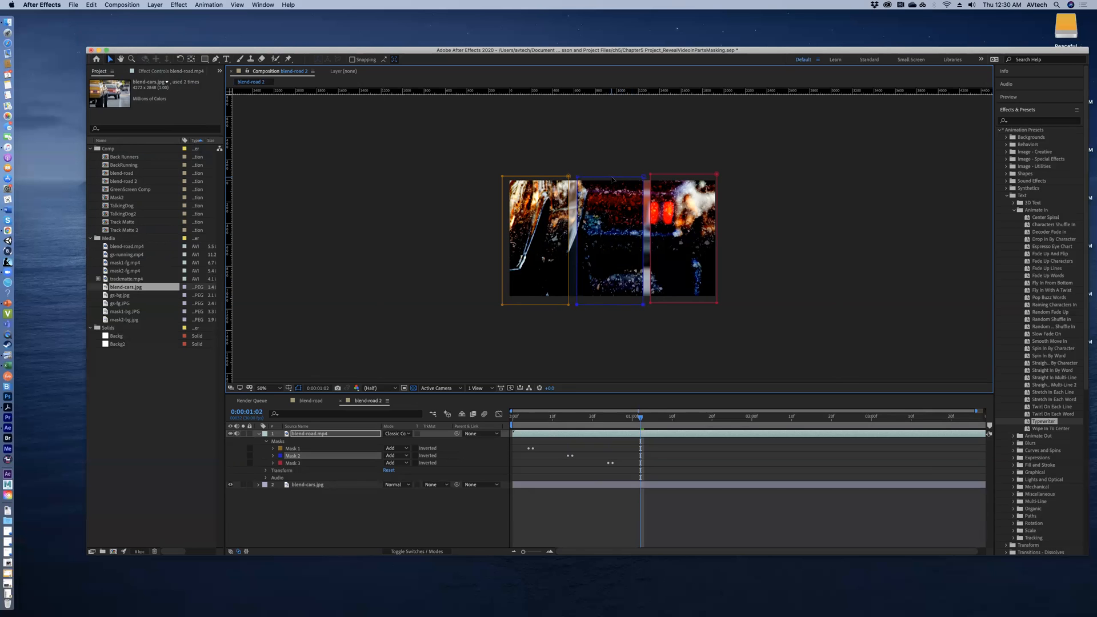
drag(614, 179, 612, 179)
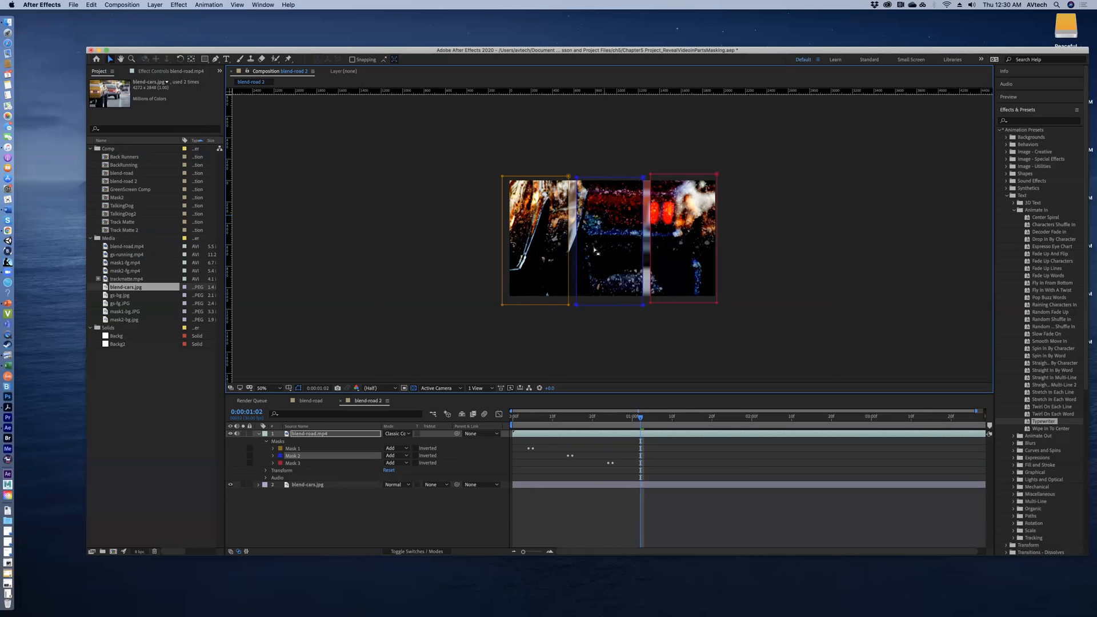
click(595, 362)
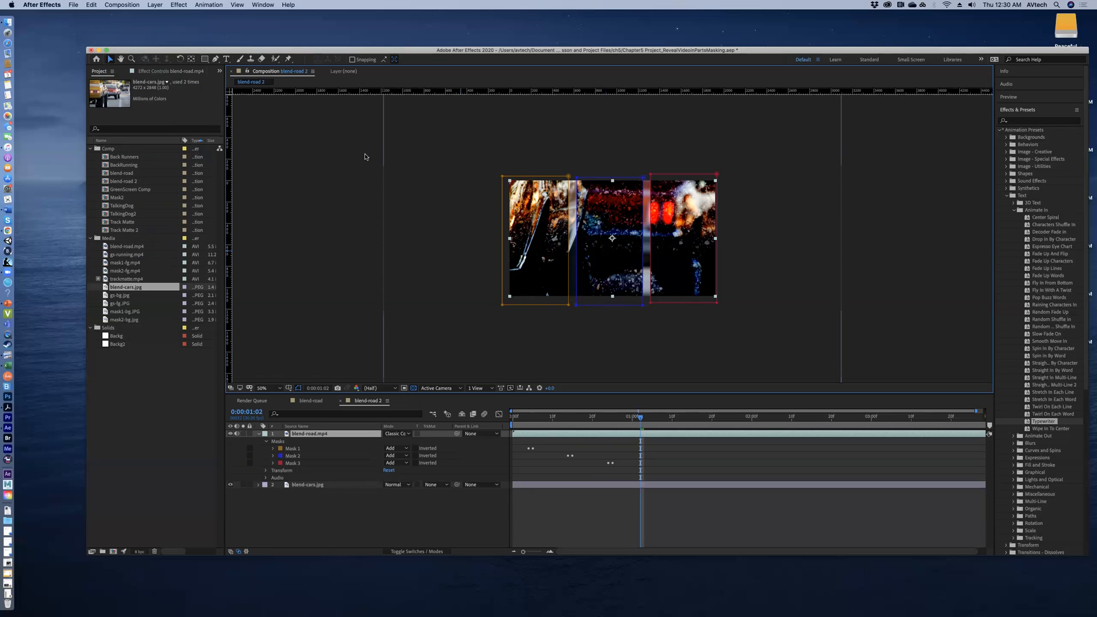
Fine-tune Mask 2's position between Mask 1 and Mask 3 against a temporarily shown composition grid, and hide the grid again.
click(237, 4)
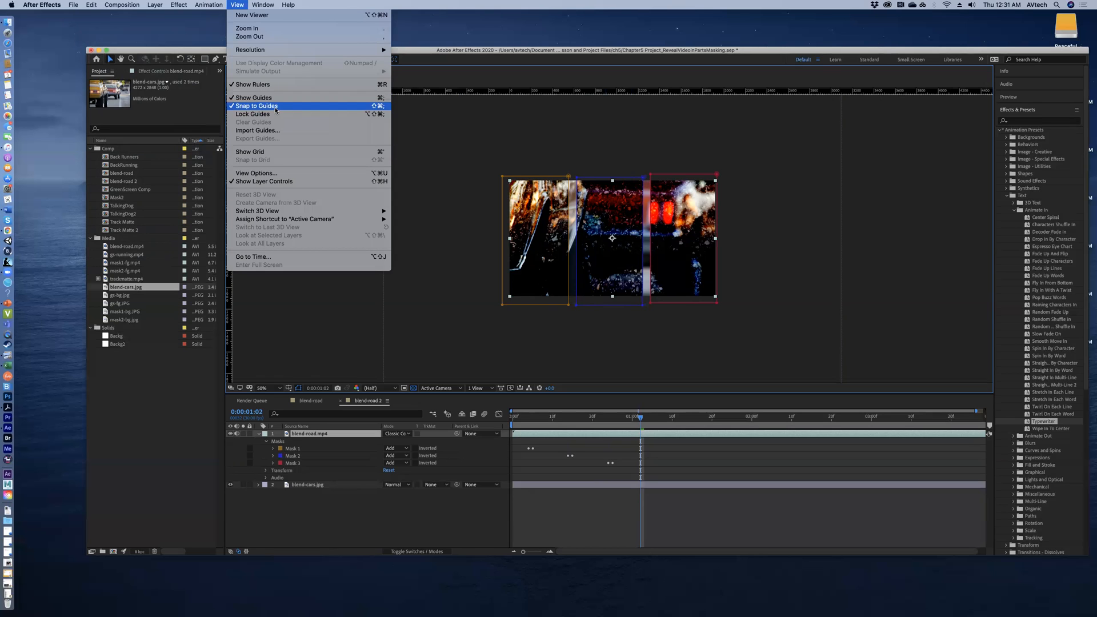
click(280, 152)
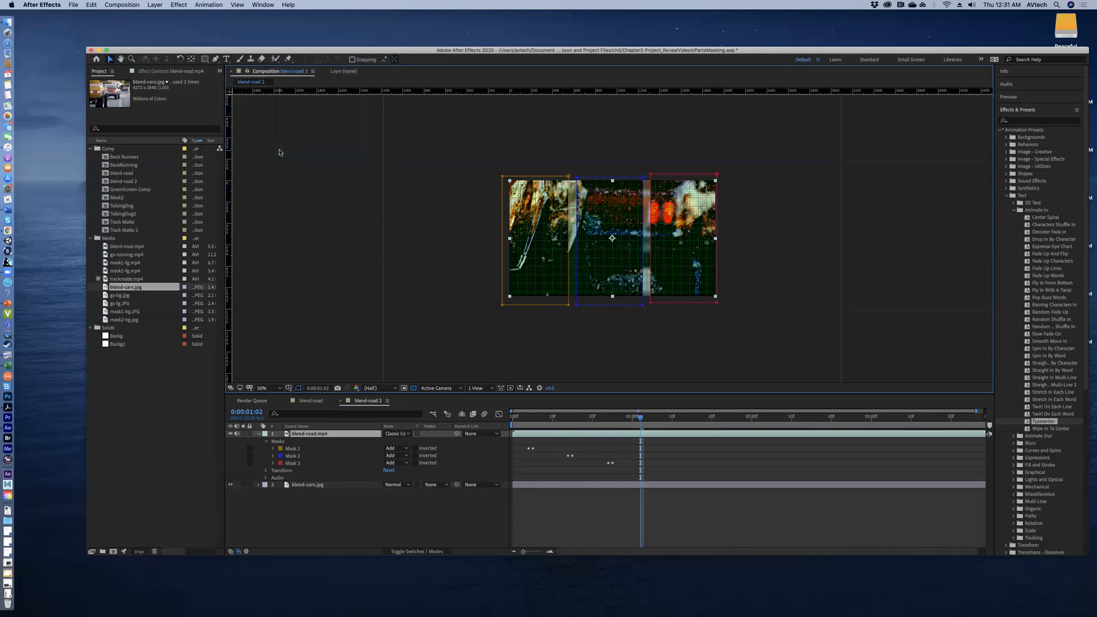
click(591, 178)
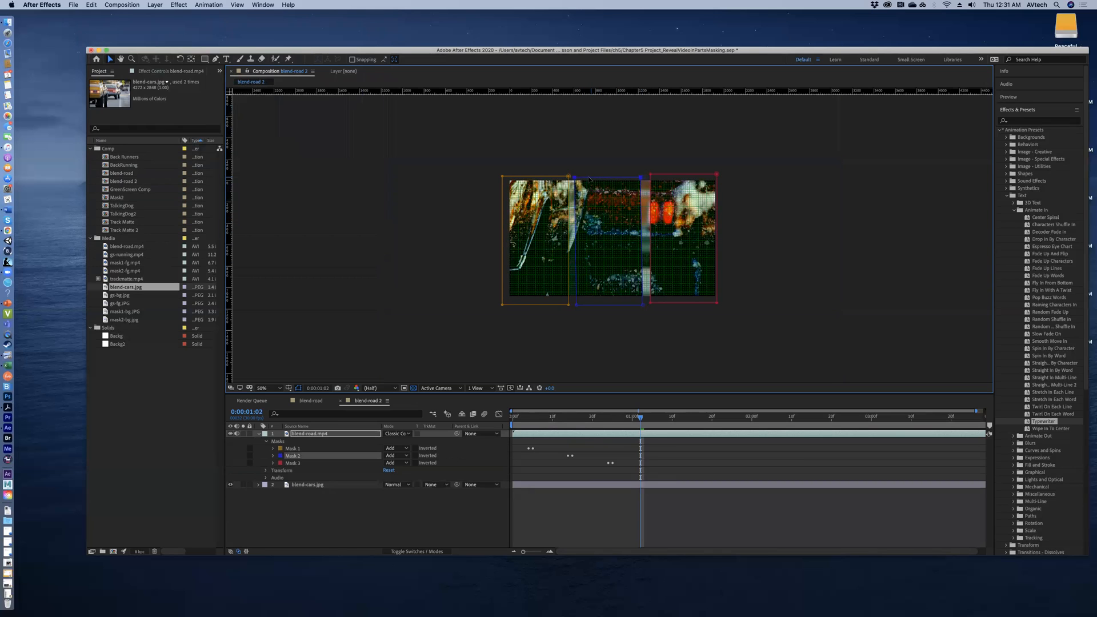
click(95, 5)
click(101, 15)
click(612, 178)
drag(589, 178, 588, 178)
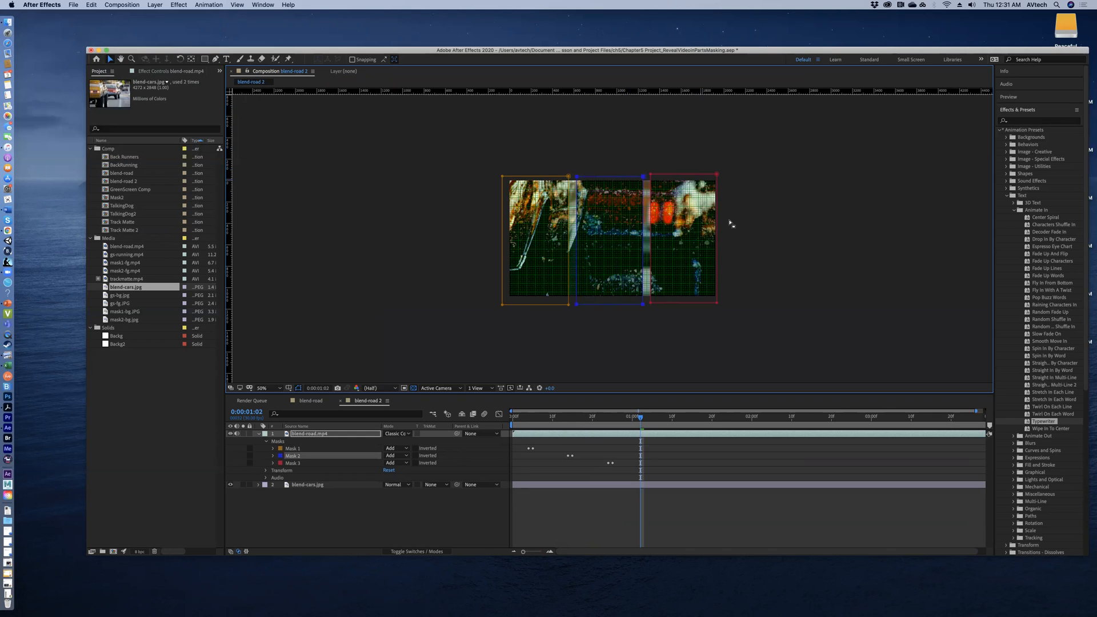
click(236, 5)
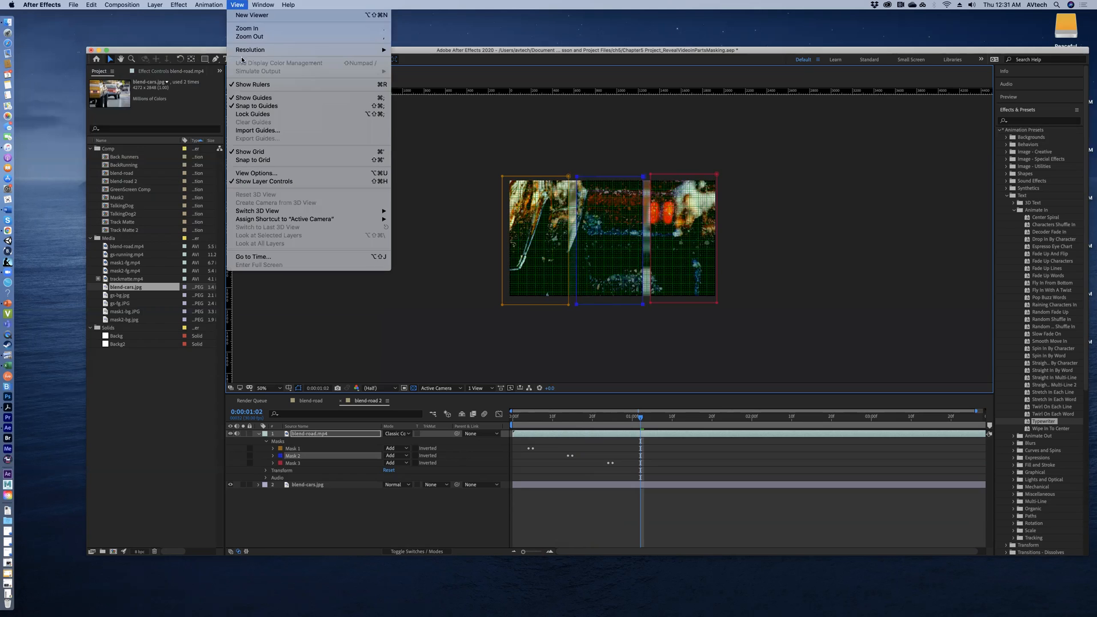
click(267, 152)
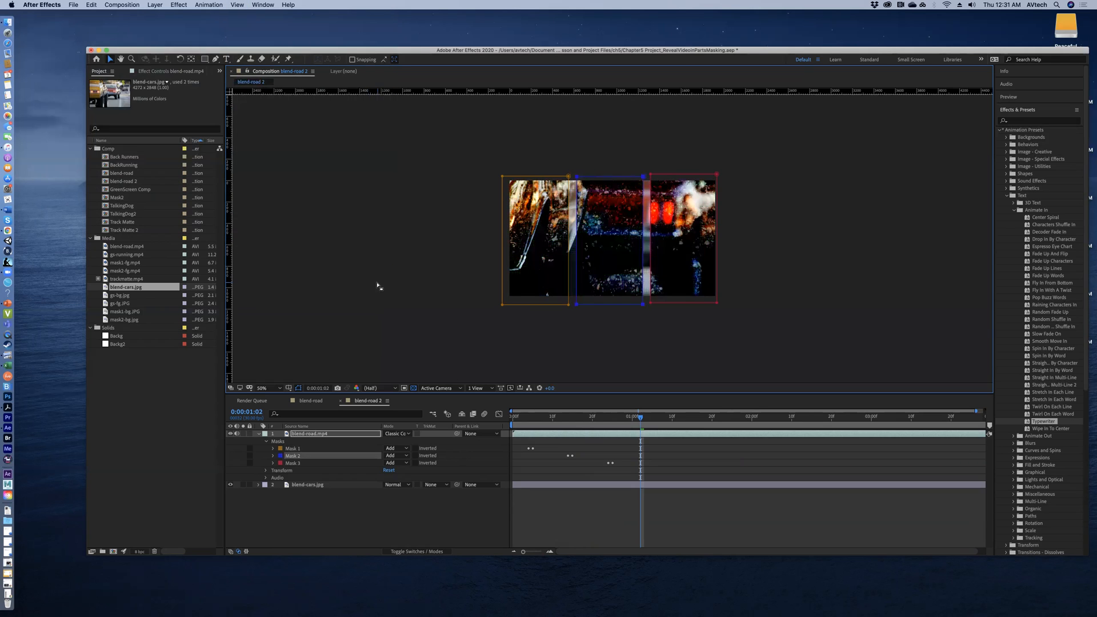
Deselect the blend-road.mp4 layer and preview the three-part reveal up to 0:00:01:02 without the mask outlines.
click(368, 278)
click(277, 512)
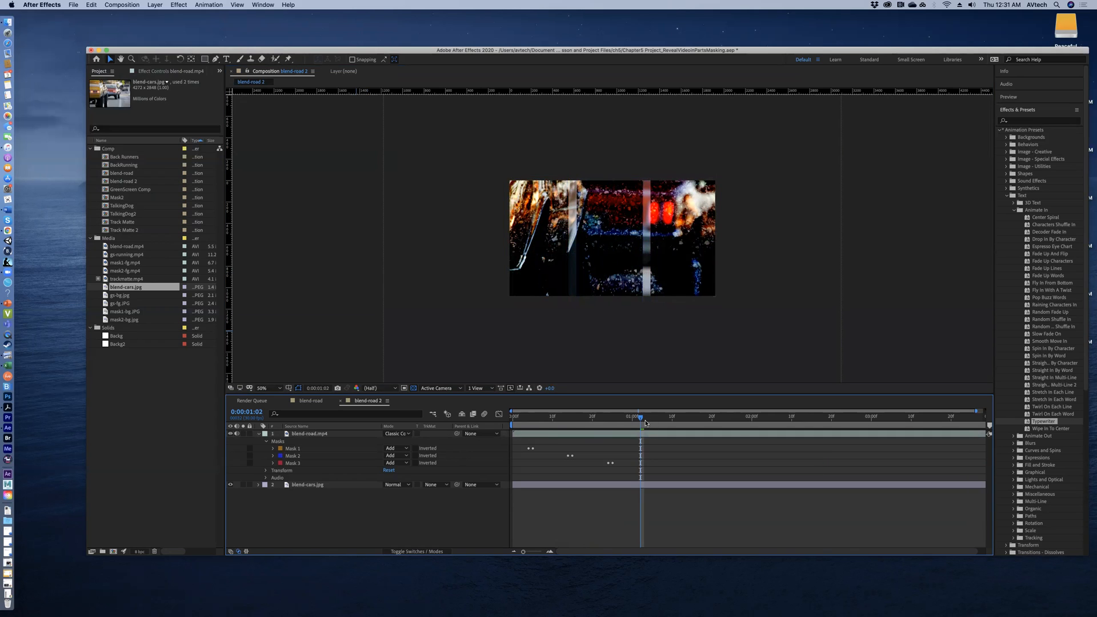
mouse_move(638, 417)
mouse_down()
mouse_move(480, 412)
mouse_move(640, 417)
mouse_up()
click(662, 20)
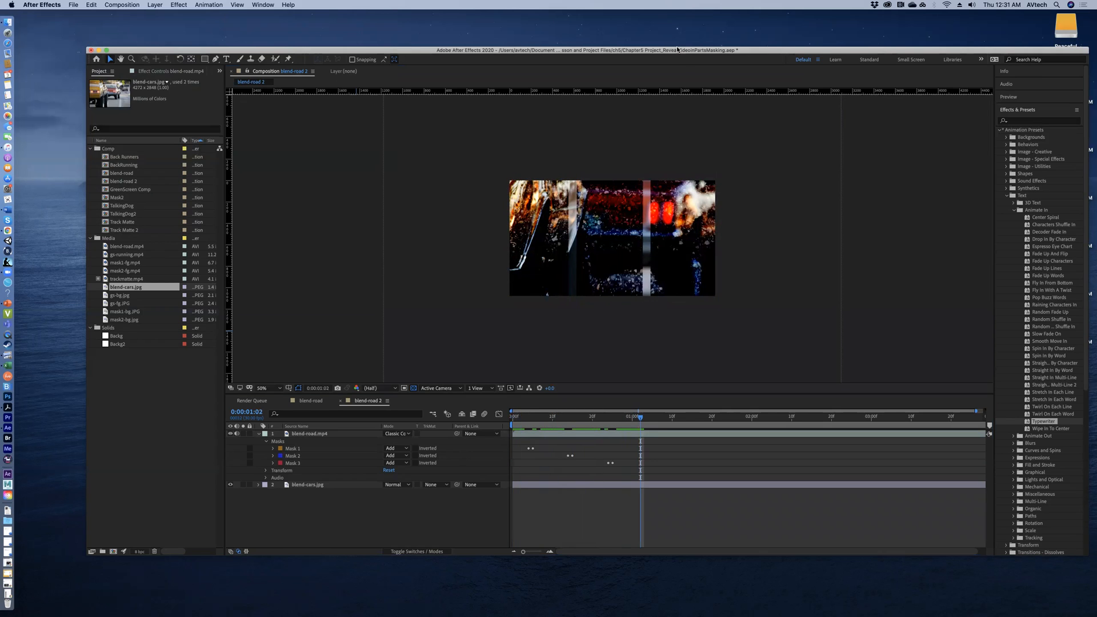